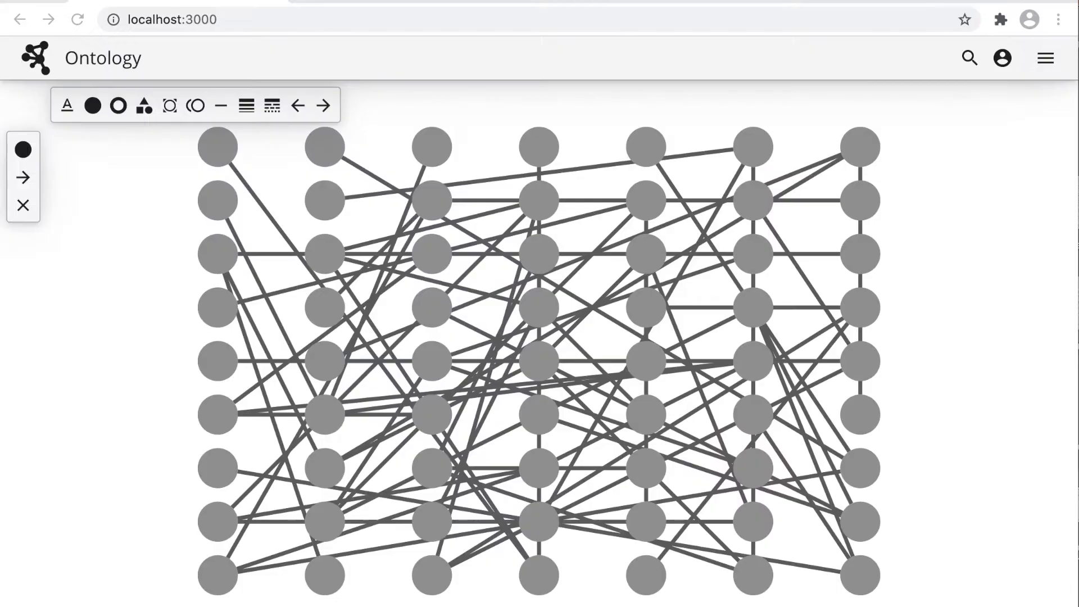
Apply a hierarchical layout to the Ontology network, keeping Top-to-Bottom after trying other directions.
{"action": "left_click", "coordinate": [1050, 63]}
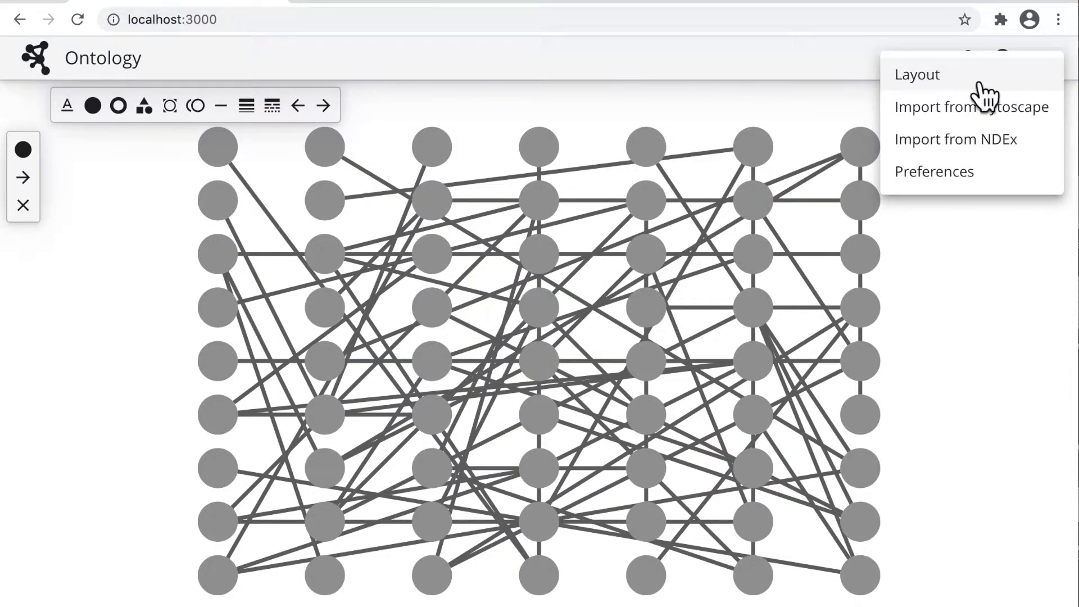
{"action": "left_click", "coordinate": [992, 79]}
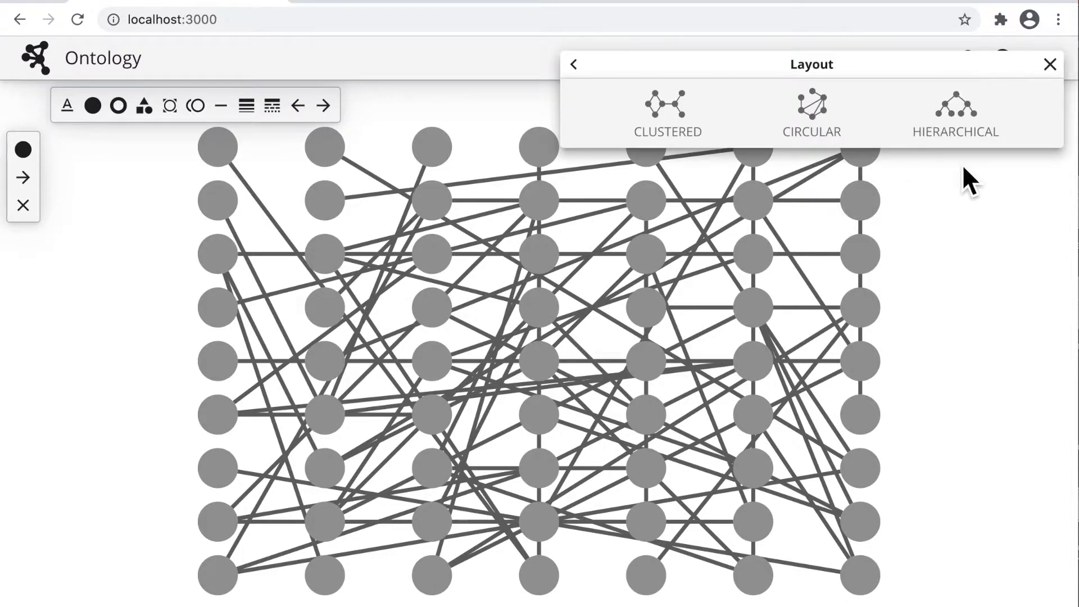
{"action": "left_click", "coordinate": [966, 146]}
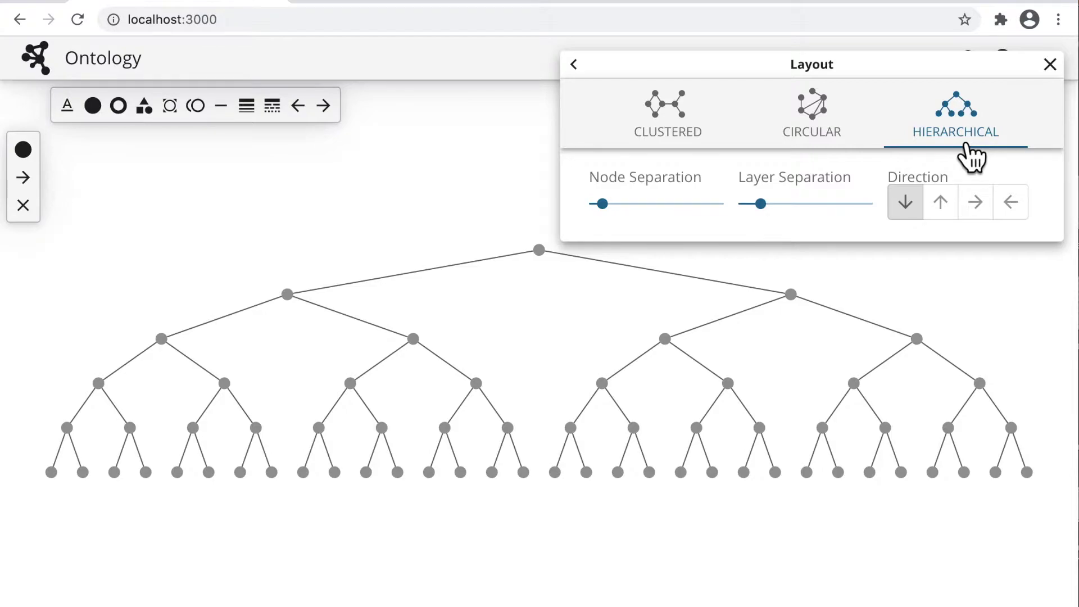
{"action": "left_click", "coordinate": [956, 211]}
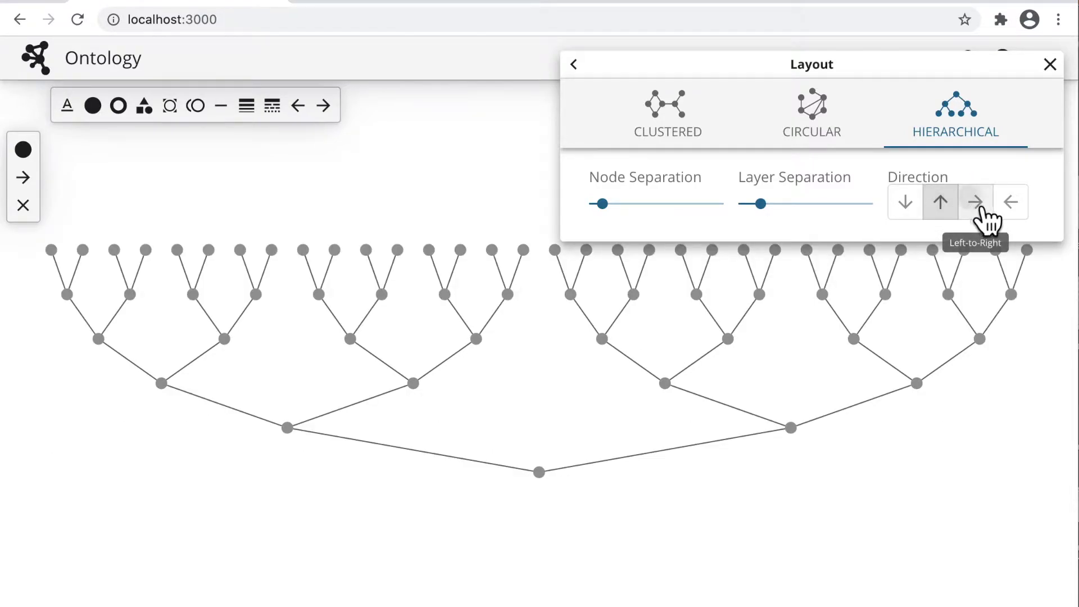
{"action": "left_click", "coordinate": [981, 213]}
{"action": "left_click", "coordinate": [1017, 219]}
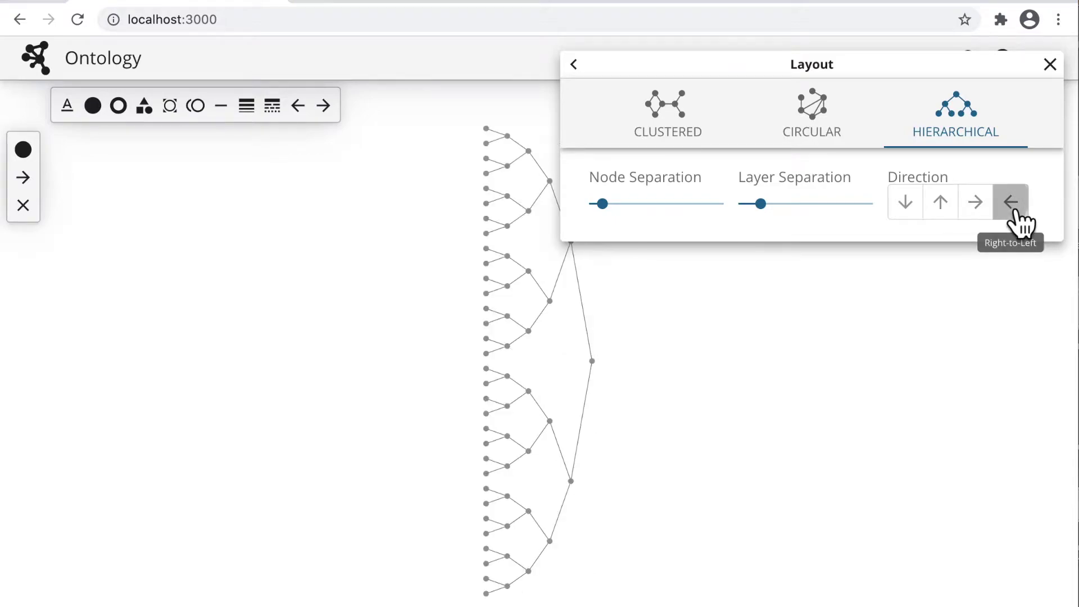
{"action": "left_click", "coordinate": [915, 215]}
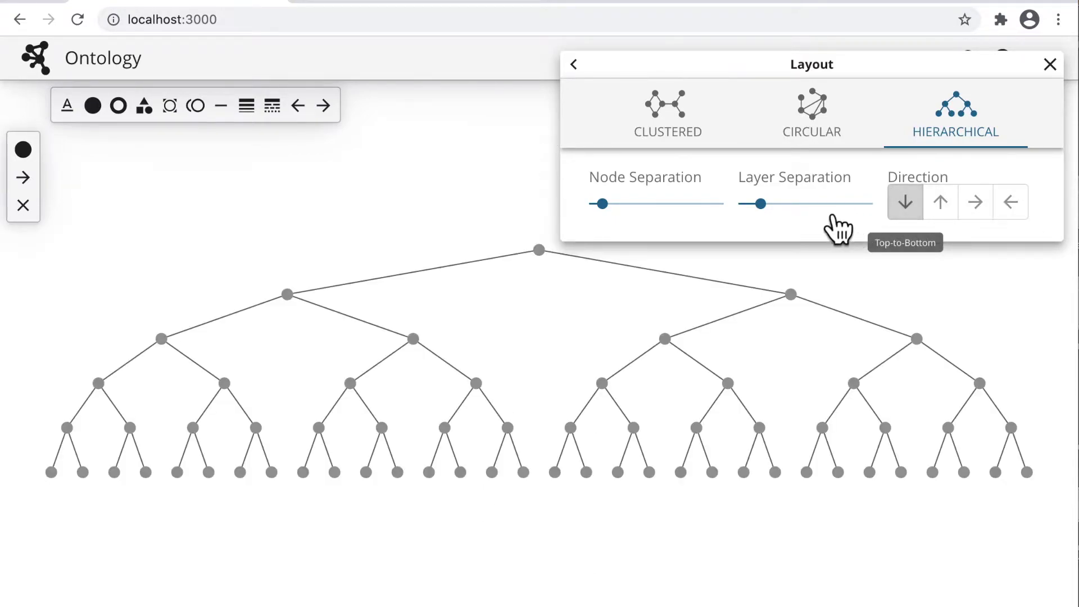
Lower the layer separation to 57 and switch to the PPI network.
{"action": "left_click_drag", "start_coordinate": [779, 213], "coordinate": [766, 215]}
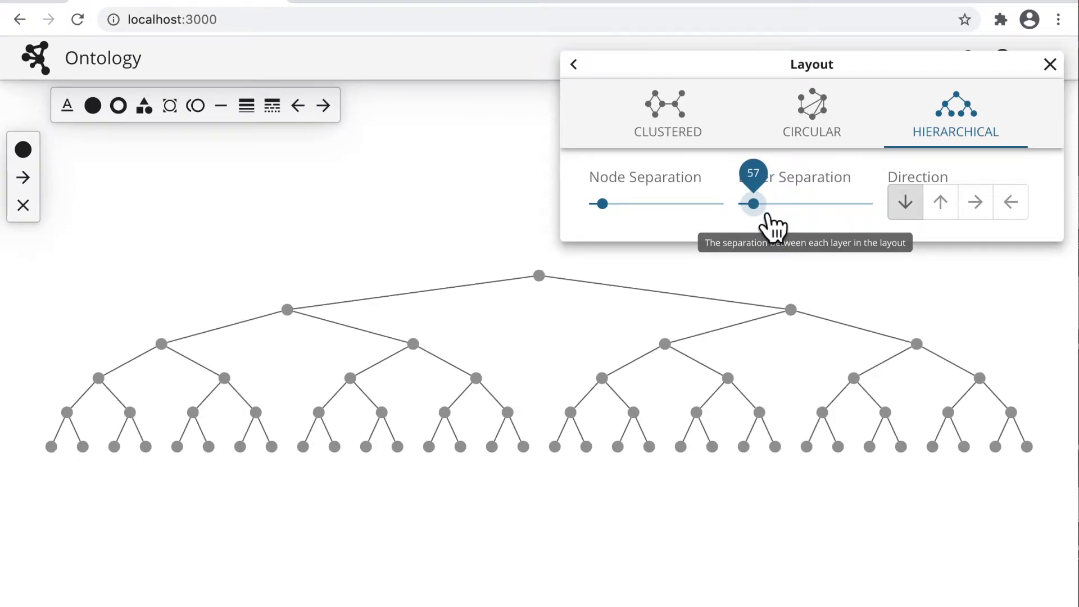
{"action": "left_click", "coordinate": [820, 290]}
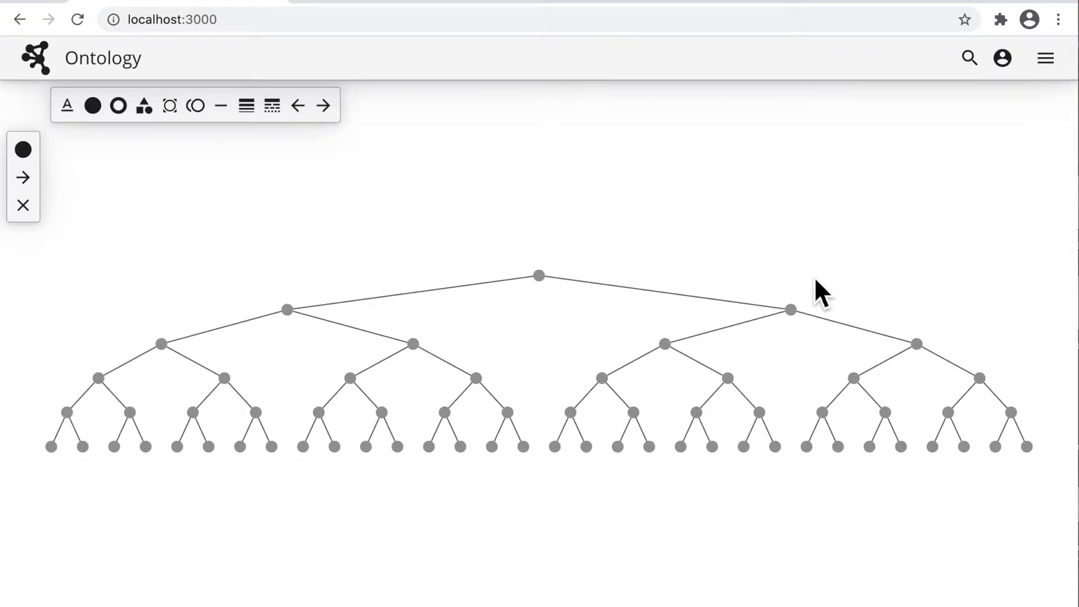
{"action": "left_click", "coordinate": [824, 3]}
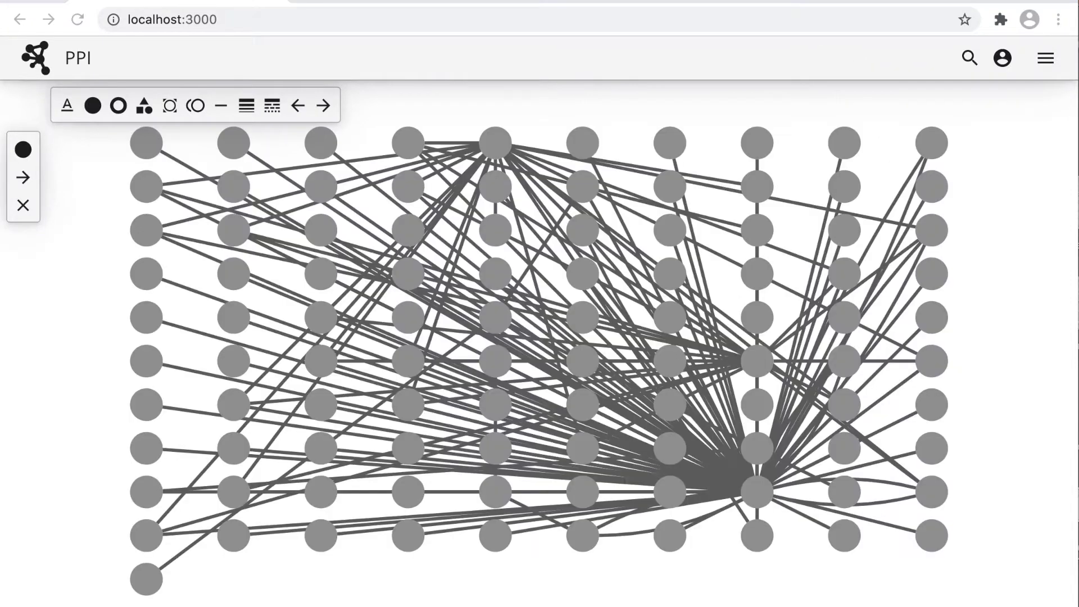
Arrange the PPI network with the Circular layout and close the layout settings.
{"action": "left_click", "coordinate": [1046, 59]}
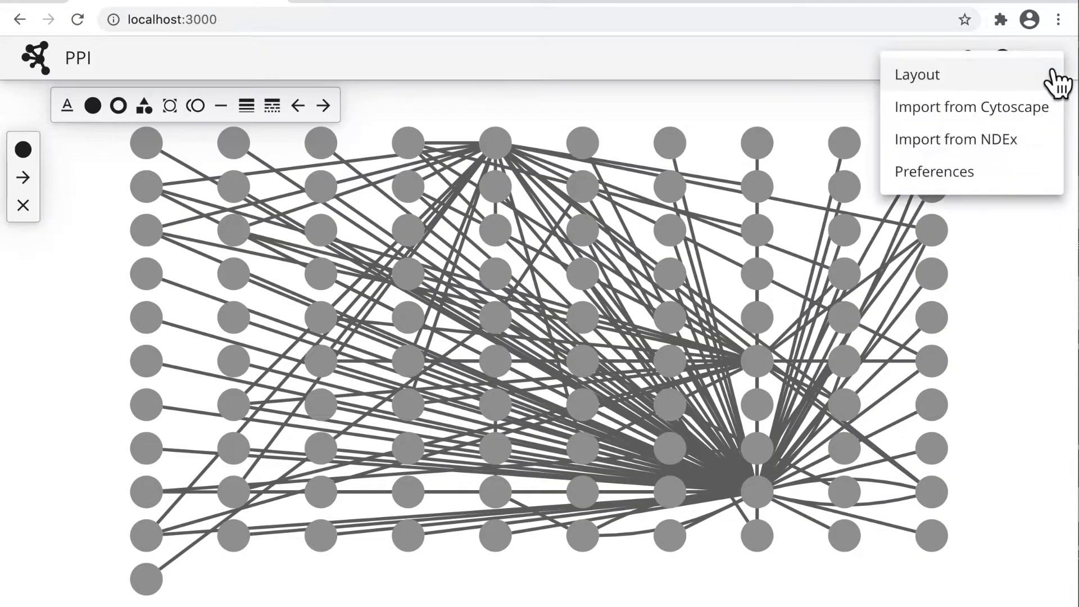
{"action": "left_click", "coordinate": [984, 80]}
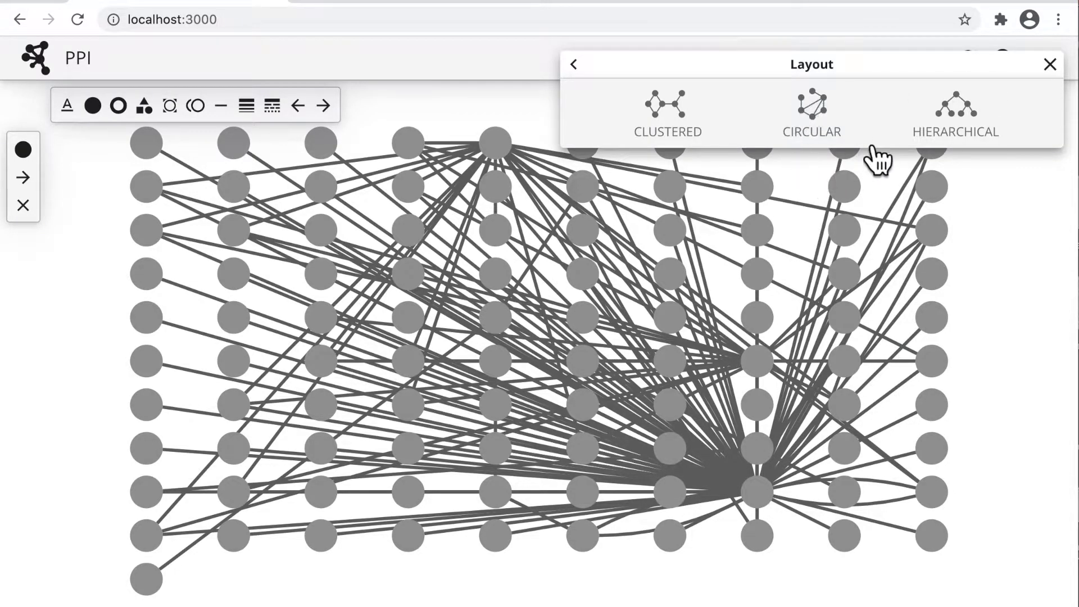
{"action": "left_click", "coordinate": [824, 121]}
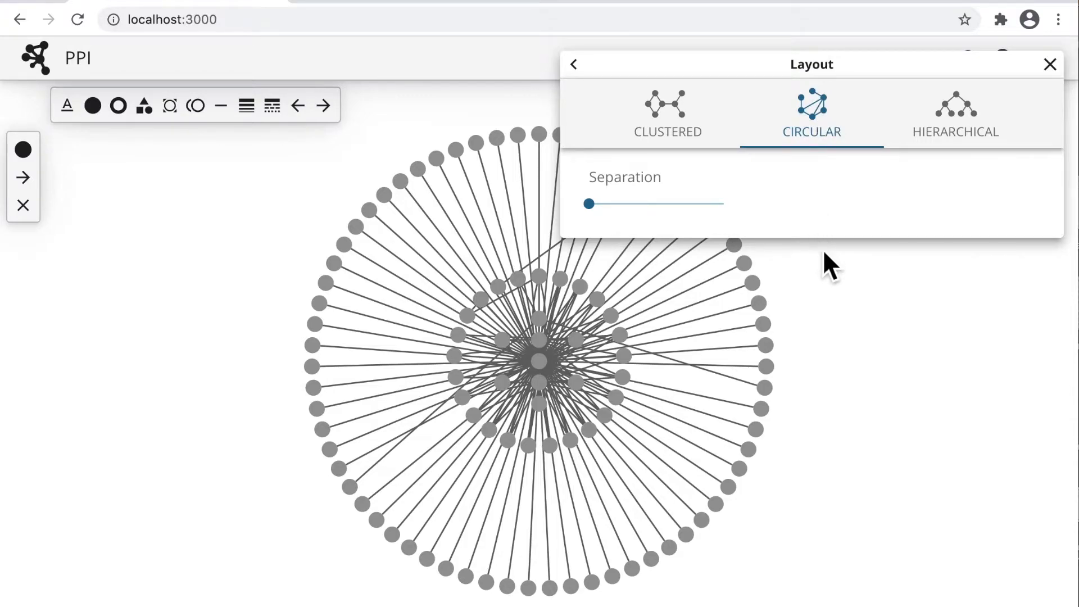
{"action": "left_click", "coordinate": [845, 304]}
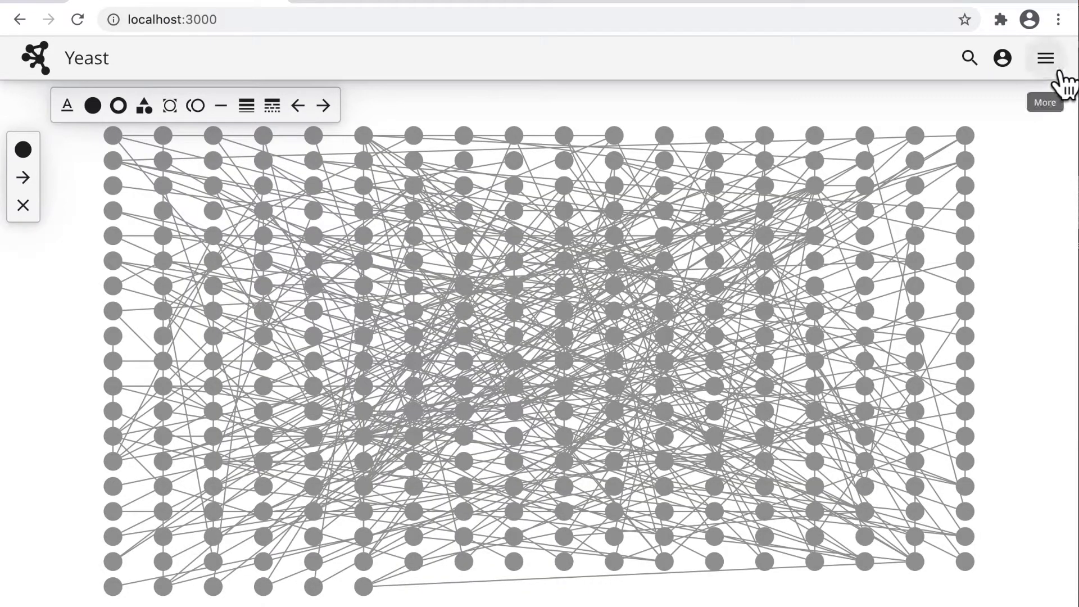
Give the Yeast network a Clustered layout with edge length 48 and node separation 534.
{"action": "left_click", "coordinate": [1054, 66]}
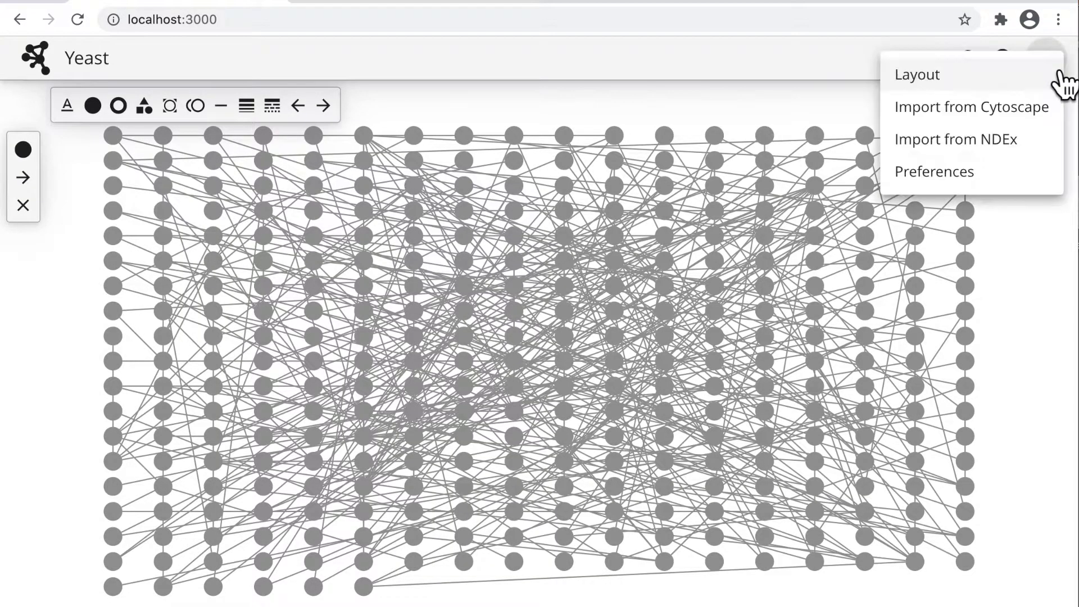
{"action": "left_click", "coordinate": [984, 90]}
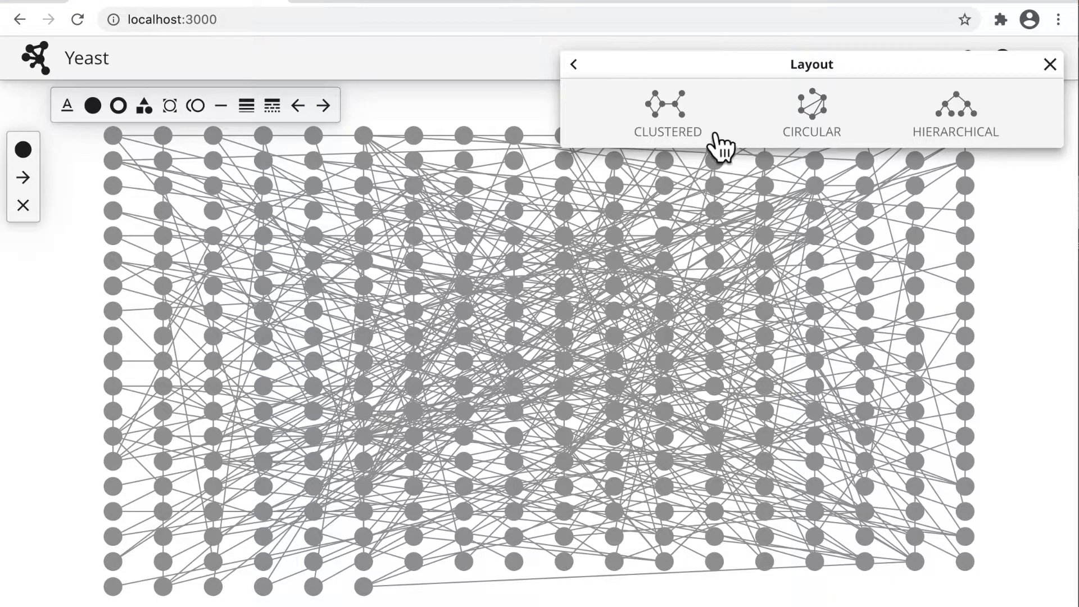
{"action": "left_click", "coordinate": [693, 145]}
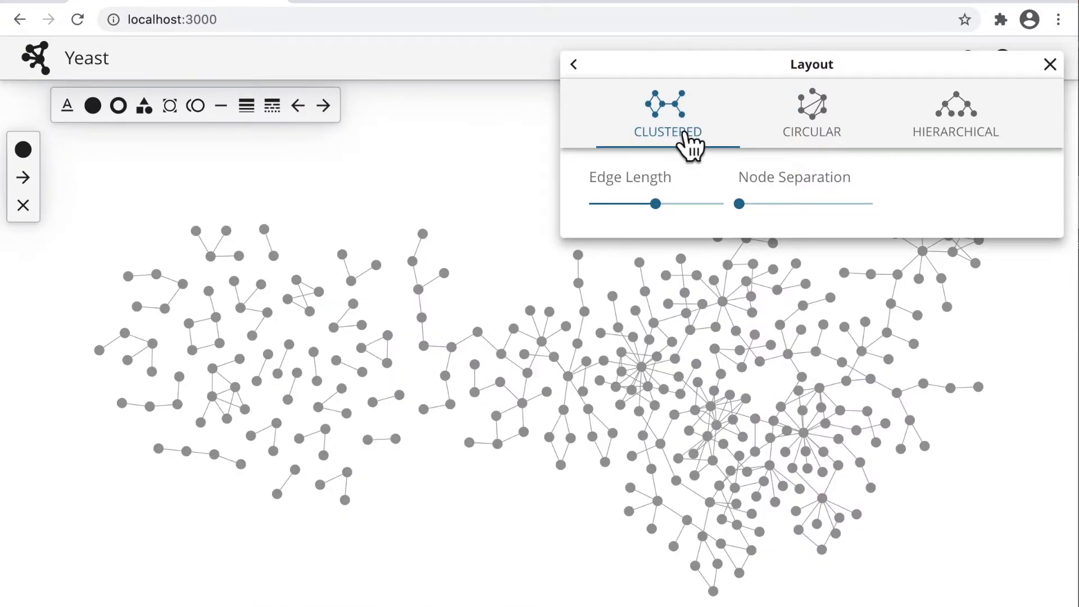
{"action": "mouse_move", "coordinate": [671, 208]}
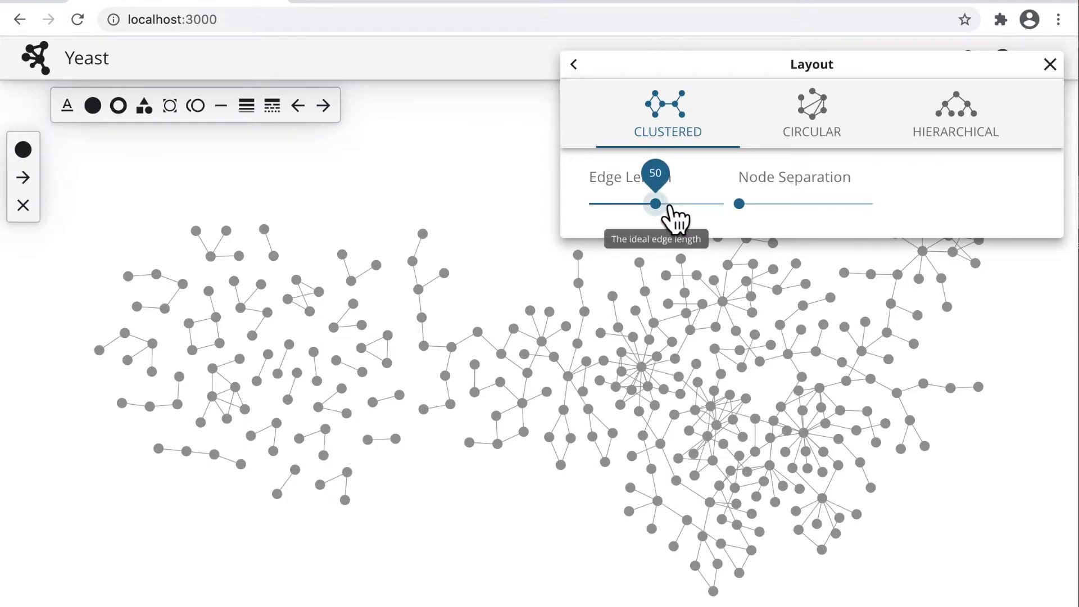
{"action": "left_click_drag", "start_coordinate": [670, 207], "coordinate": [663, 208]}
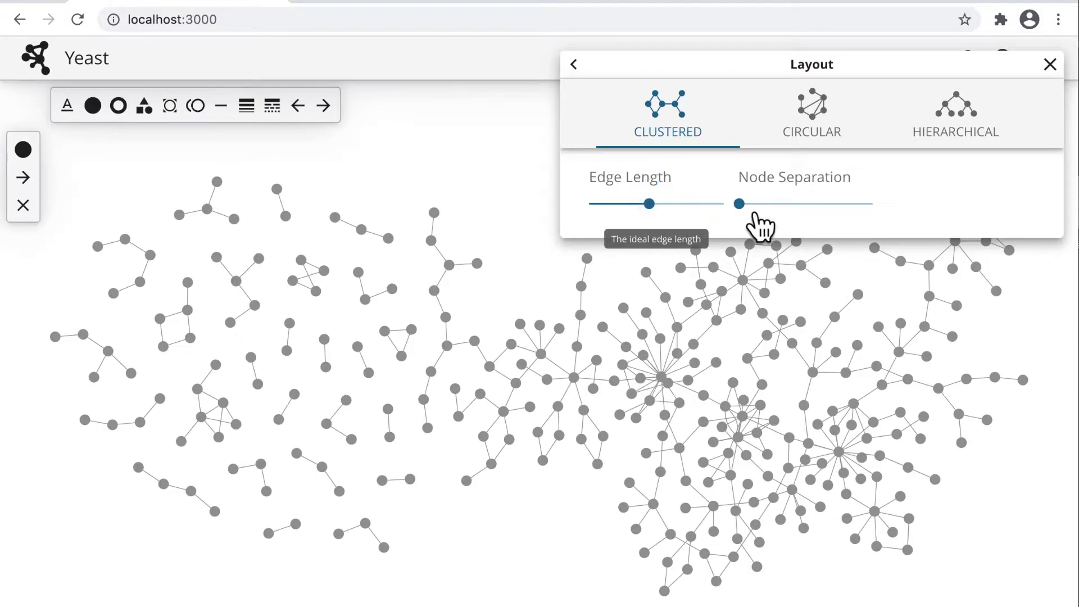
{"action": "left_click_drag", "start_coordinate": [760, 226], "coordinate": [761, 229]}
{"action": "left_click", "coordinate": [632, 286]}
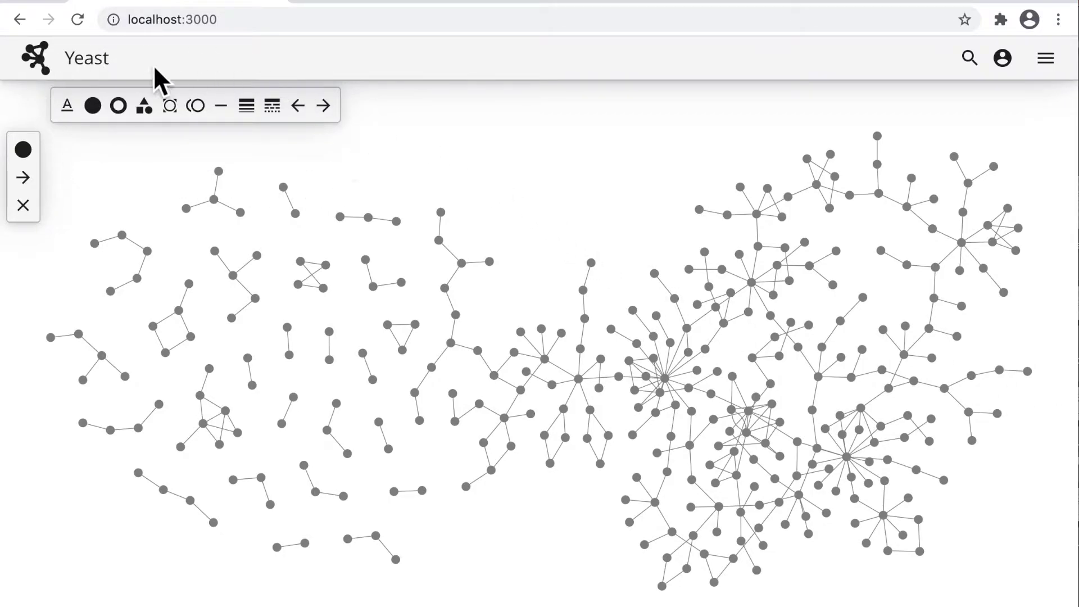
Inspect the Node Shape and Edge Target Arrow settings without changing them.
{"action": "left_click", "coordinate": [151, 116]}
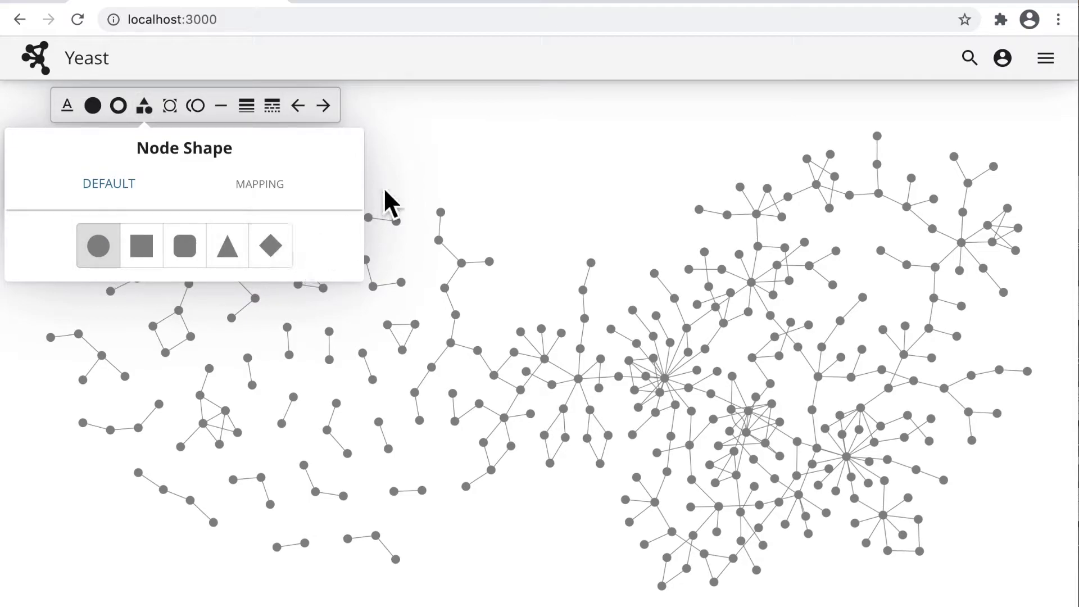
{"action": "left_click", "coordinate": [418, 153]}
{"action": "left_click", "coordinate": [324, 107]}
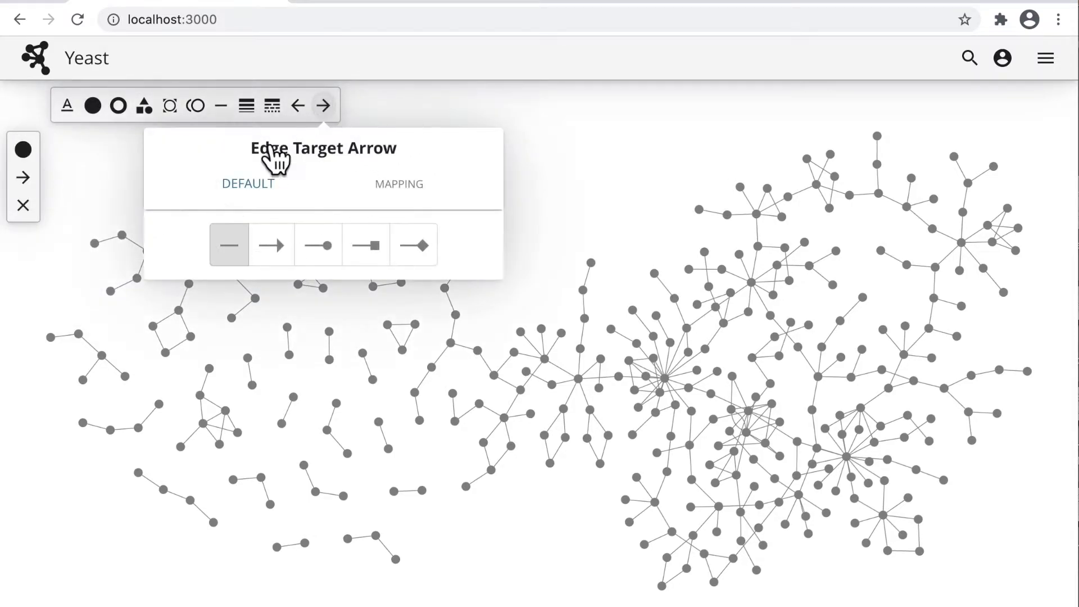
{"action": "left_click", "coordinate": [534, 218]}
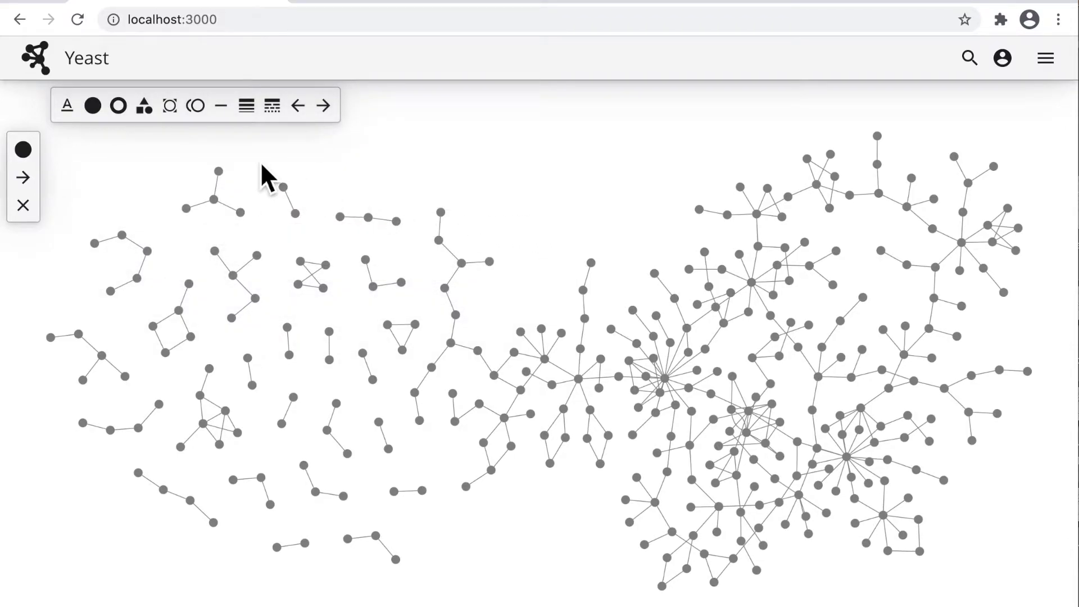
Set the edge colour to light purple after trying pink, tan, light green and teal.
{"action": "left_click", "coordinate": [235, 116]}
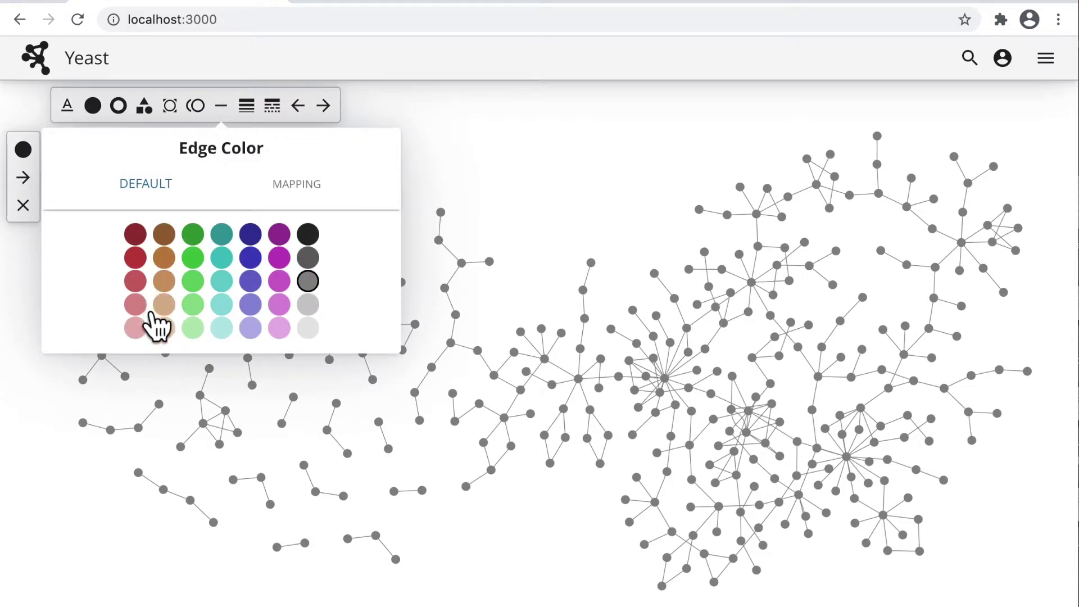
{"action": "left_click", "coordinate": [141, 305]}
{"action": "left_click", "coordinate": [168, 309]}
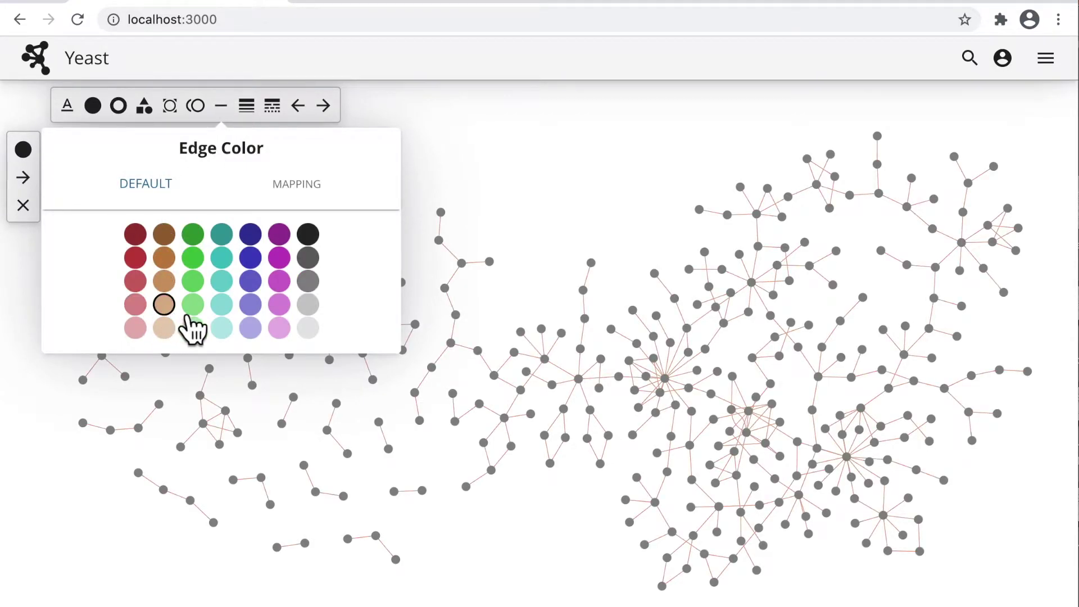
{"action": "left_click", "coordinate": [197, 308]}
{"action": "left_click", "coordinate": [225, 310]}
{"action": "left_click", "coordinate": [256, 310]}
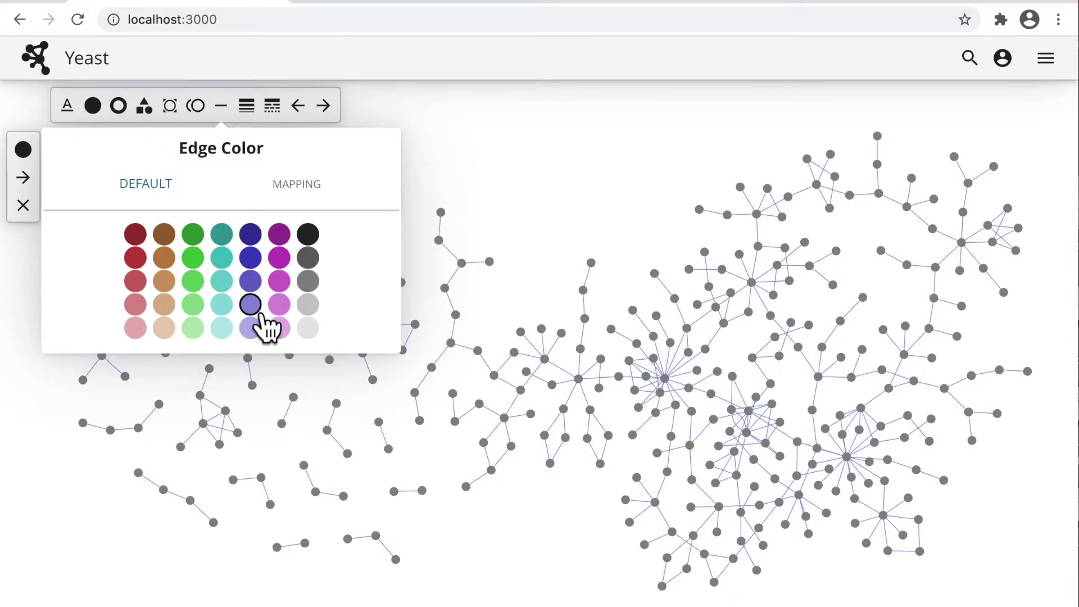
{"action": "left_click", "coordinate": [257, 115]}
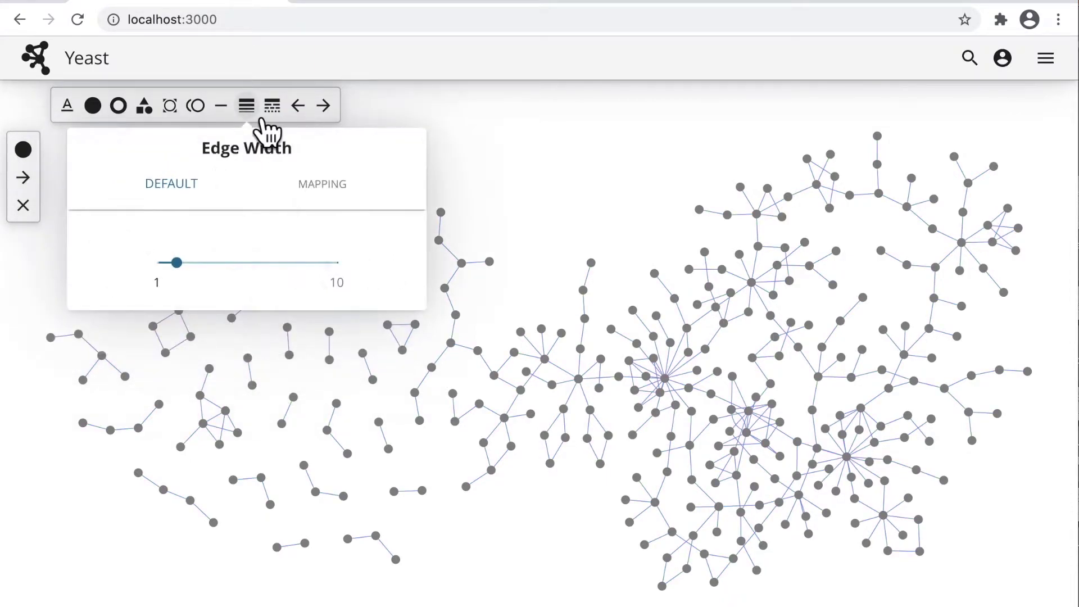
Map edge width continuously to EdgeBetweenness so high-betweenness edges are thicker.
{"action": "left_click", "coordinate": [325, 191]}
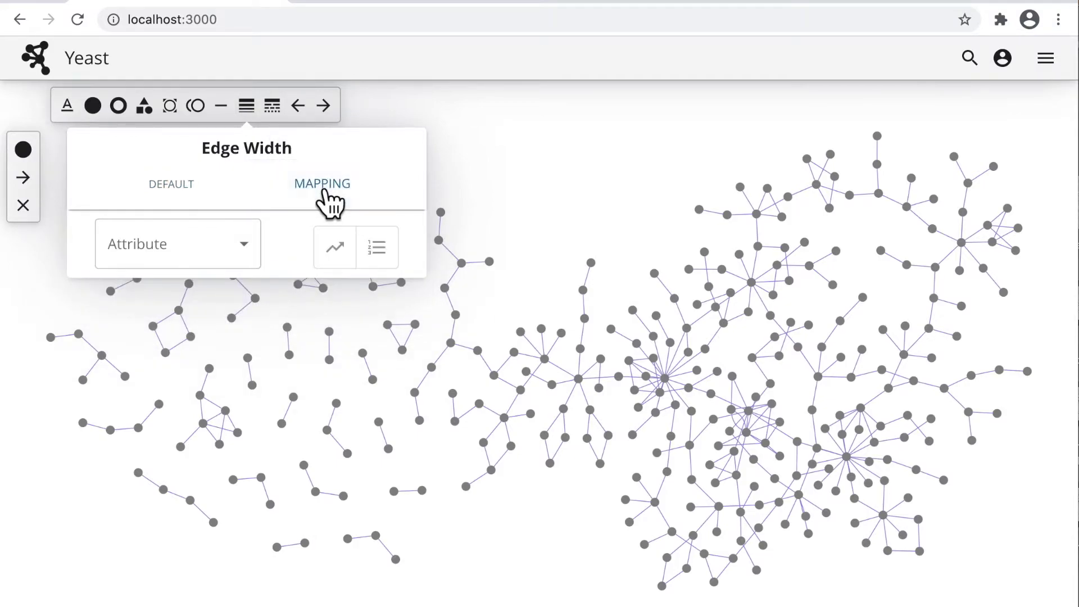
{"action": "left_click", "coordinate": [217, 247]}
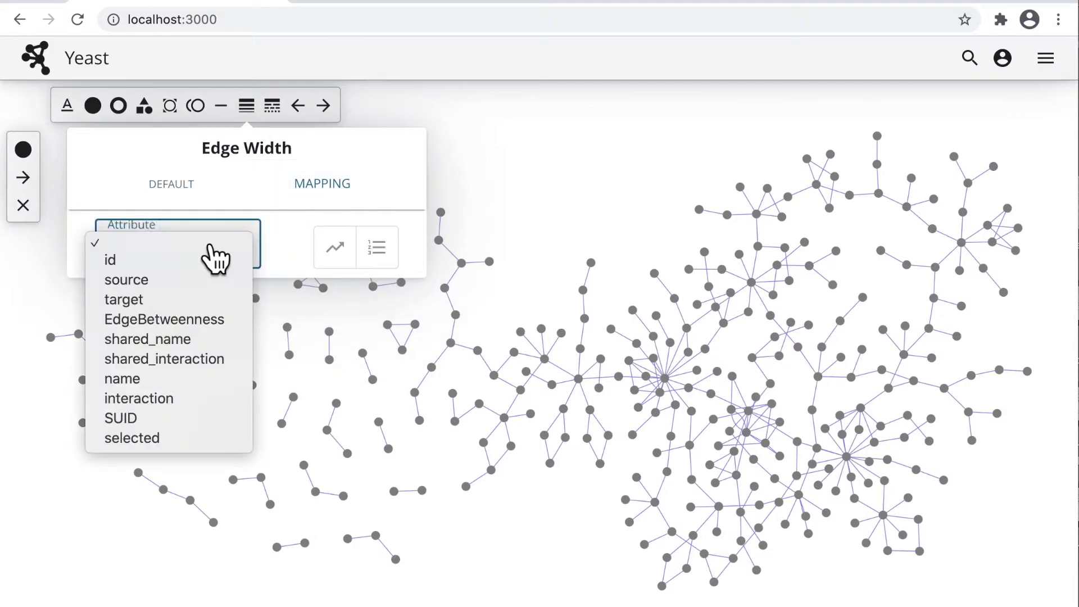
{"action": "left_click", "coordinate": [207, 324]}
{"action": "left_click", "coordinate": [354, 263]}
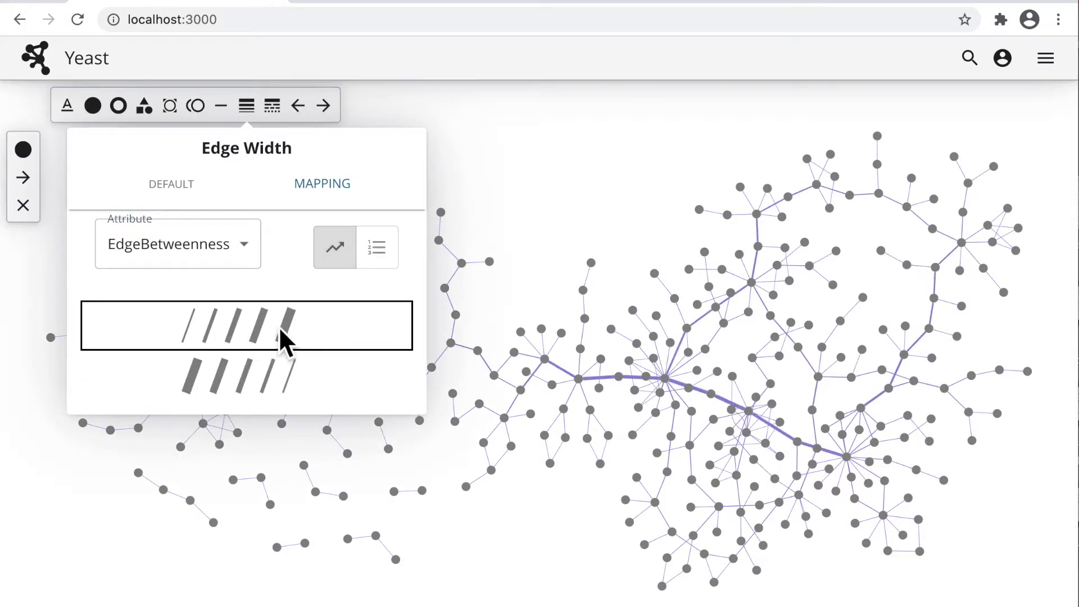
{"action": "left_click", "coordinate": [494, 213]}
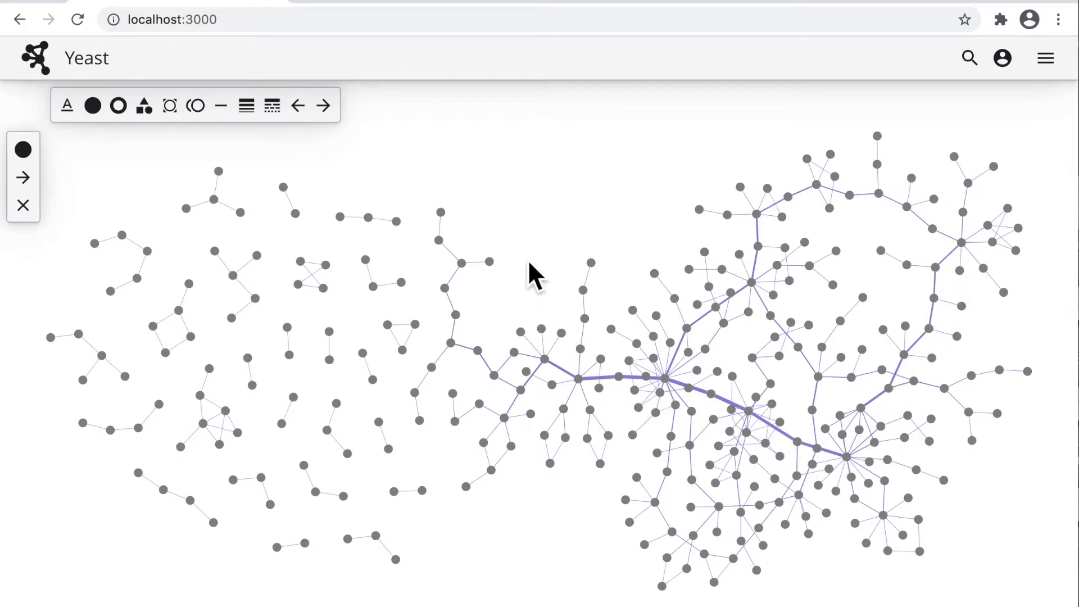
Map node size continuously to Radiality using the small-to-large size ramp.
{"action": "left_click", "coordinate": [180, 115]}
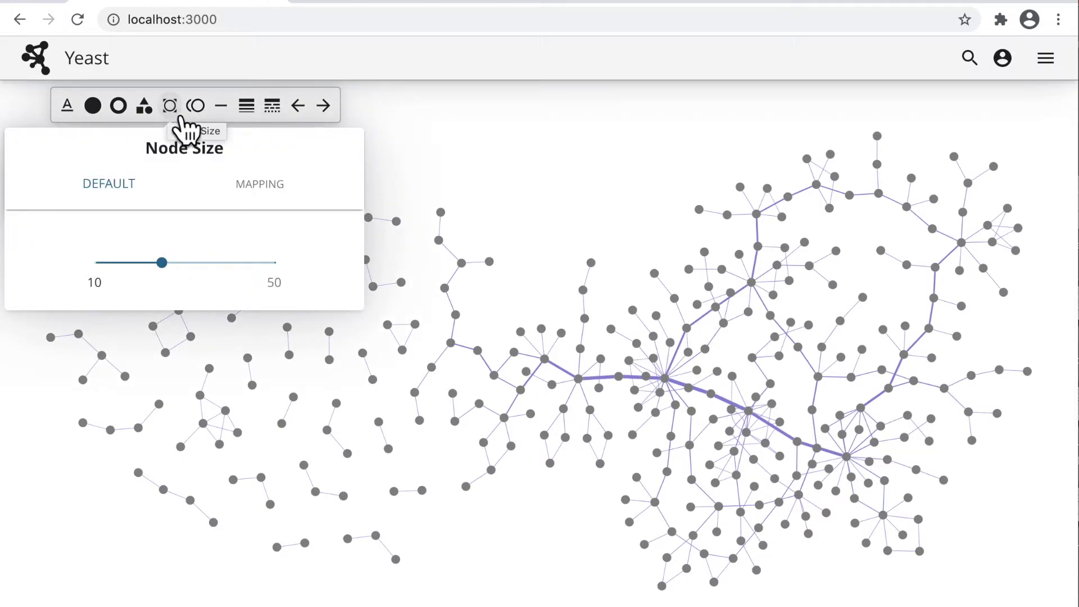
{"action": "left_click", "coordinate": [260, 190]}
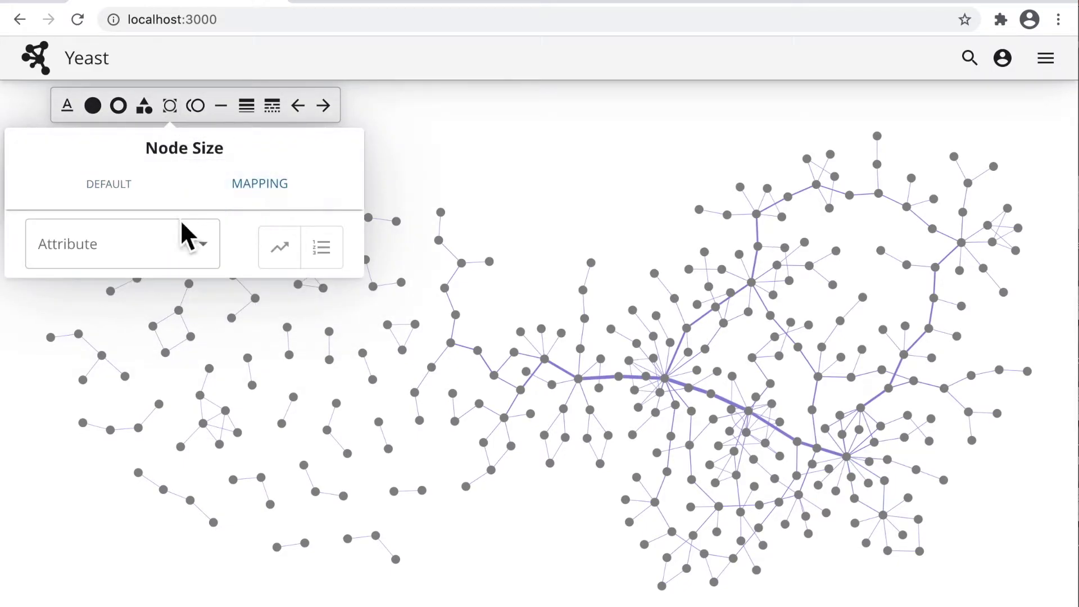
{"action": "left_click", "coordinate": [184, 236]}
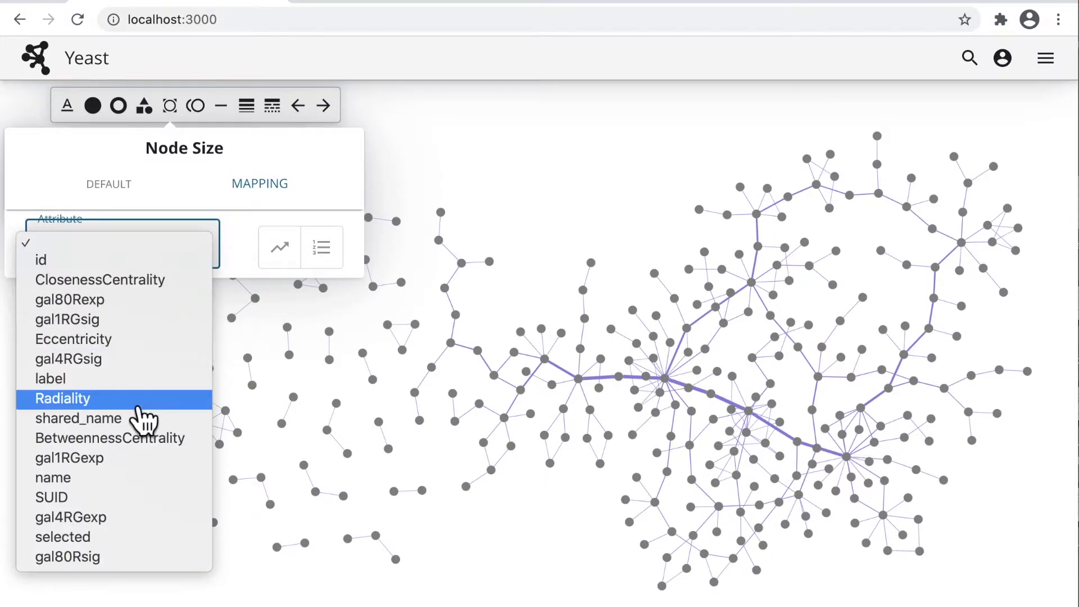
{"action": "left_click", "coordinate": [138, 400]}
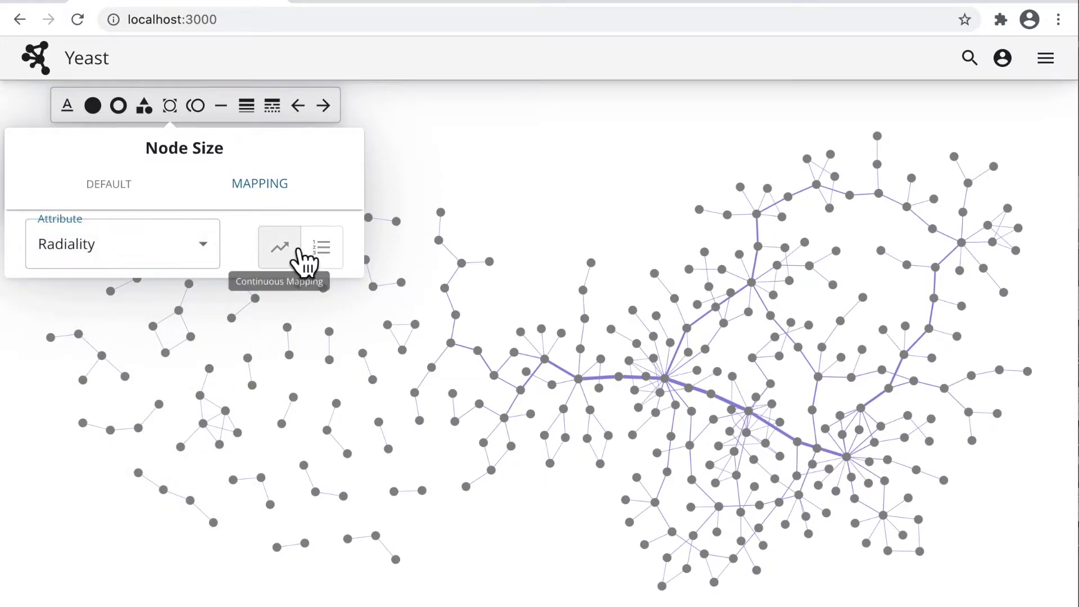
{"action": "left_click", "coordinate": [305, 259]}
{"action": "left_click", "coordinate": [247, 342]}
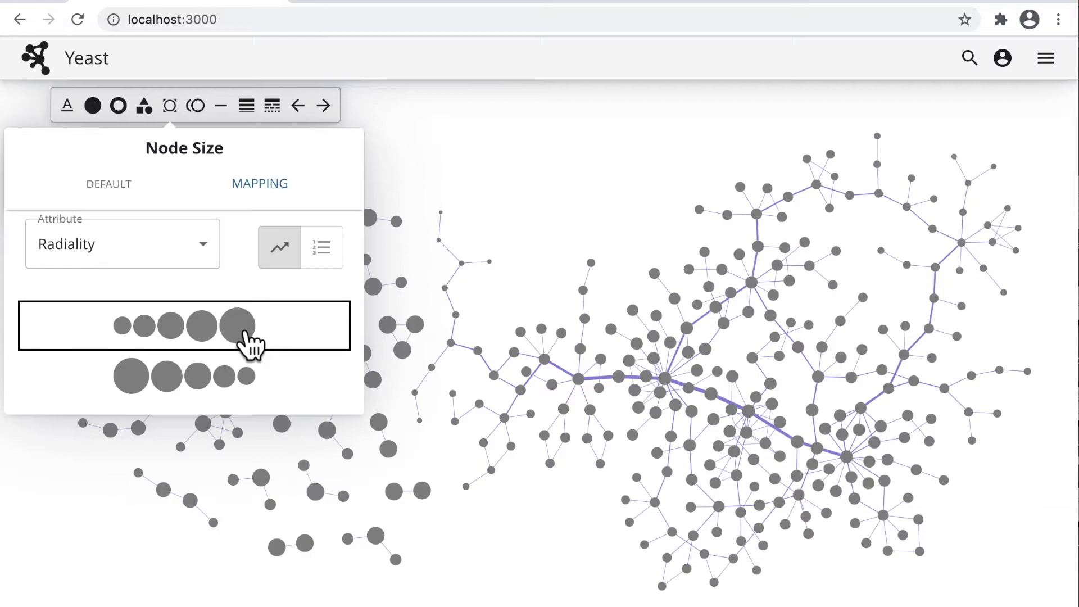
Map node colour continuously to Eccentricity with the teal Linear gradient.
{"action": "left_click", "coordinate": [454, 169]}
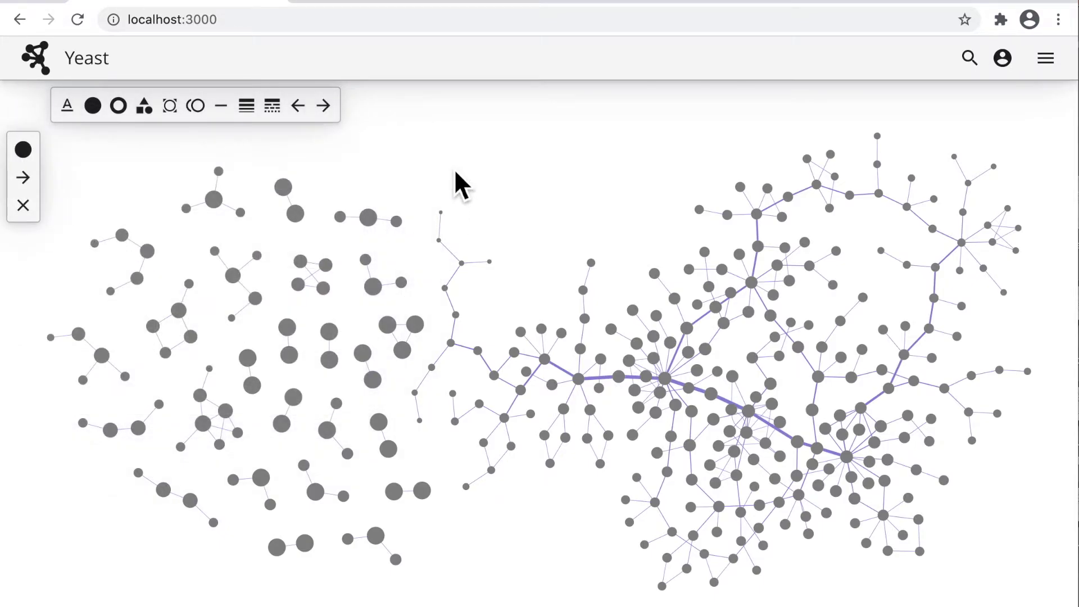
{"action": "left_click", "coordinate": [101, 113]}
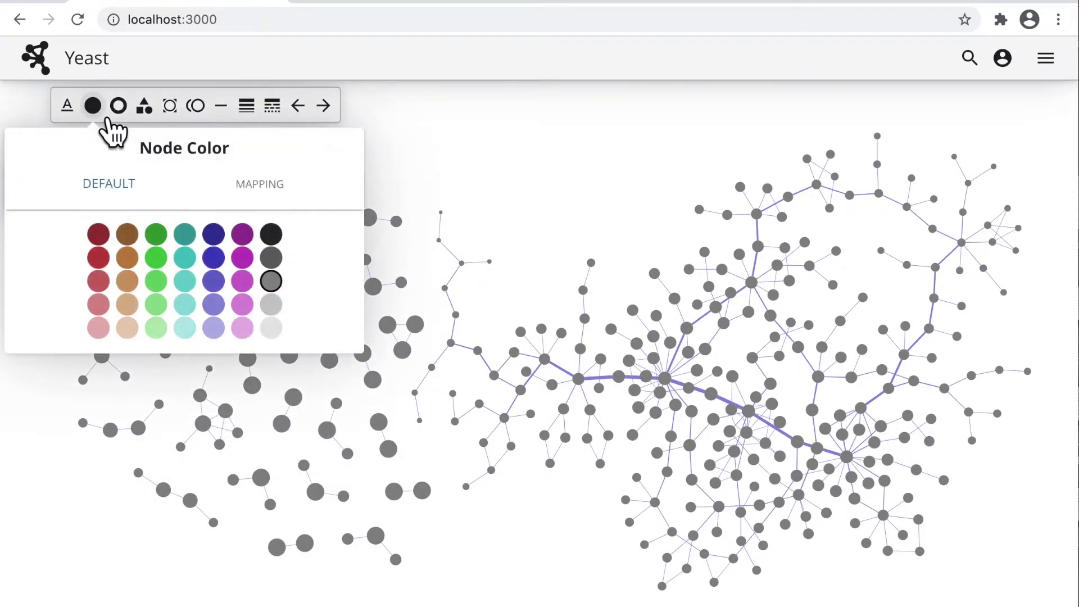
{"action": "left_click", "coordinate": [277, 190]}
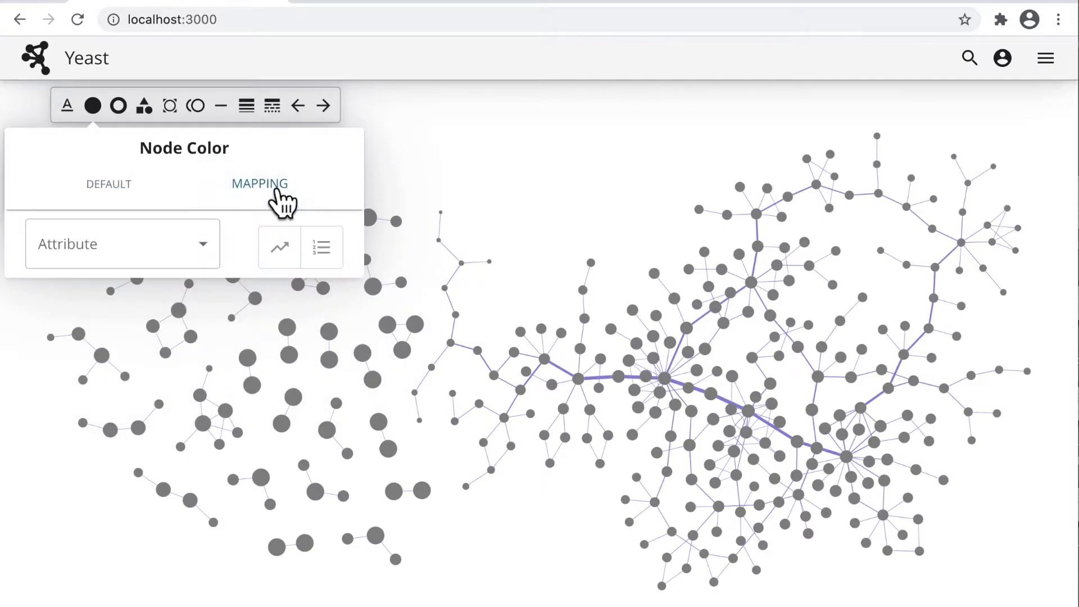
{"action": "left_click", "coordinate": [172, 249]}
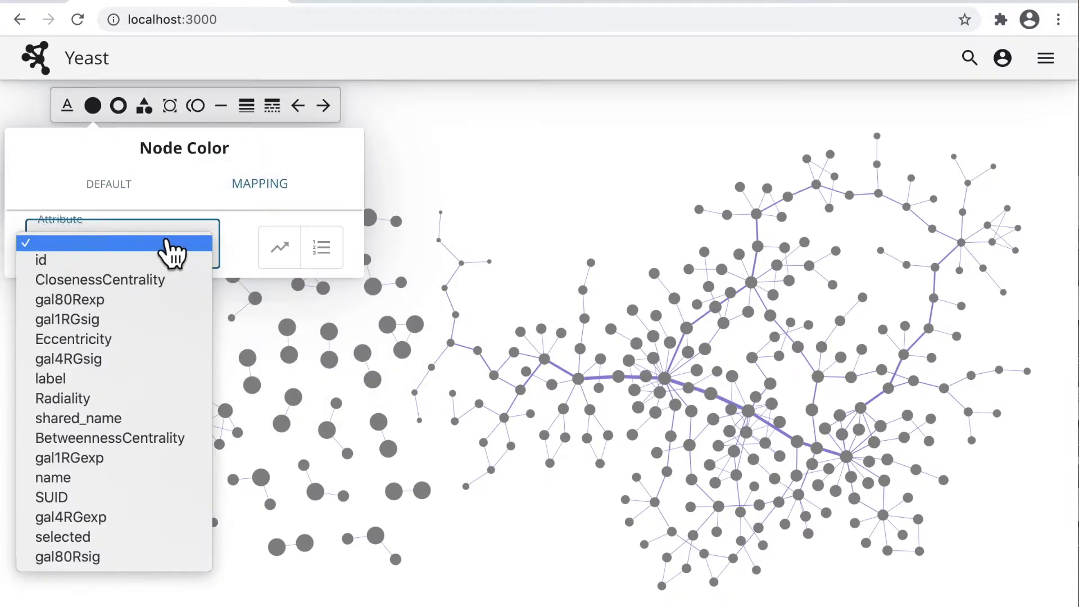
{"action": "left_click", "coordinate": [142, 340]}
{"action": "left_click", "coordinate": [294, 265]}
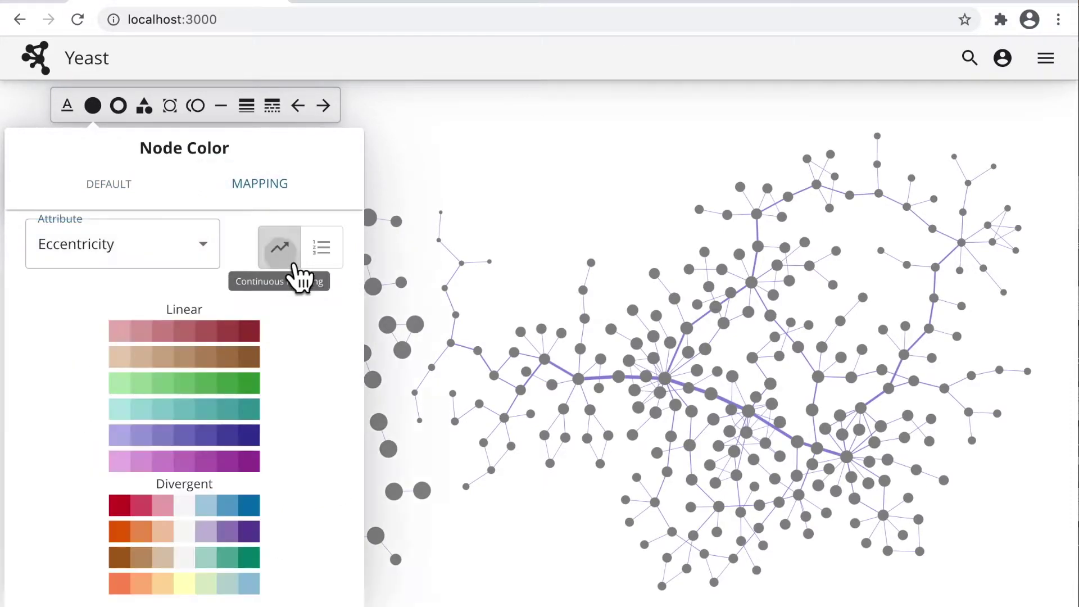
{"action": "left_click", "coordinate": [214, 415]}
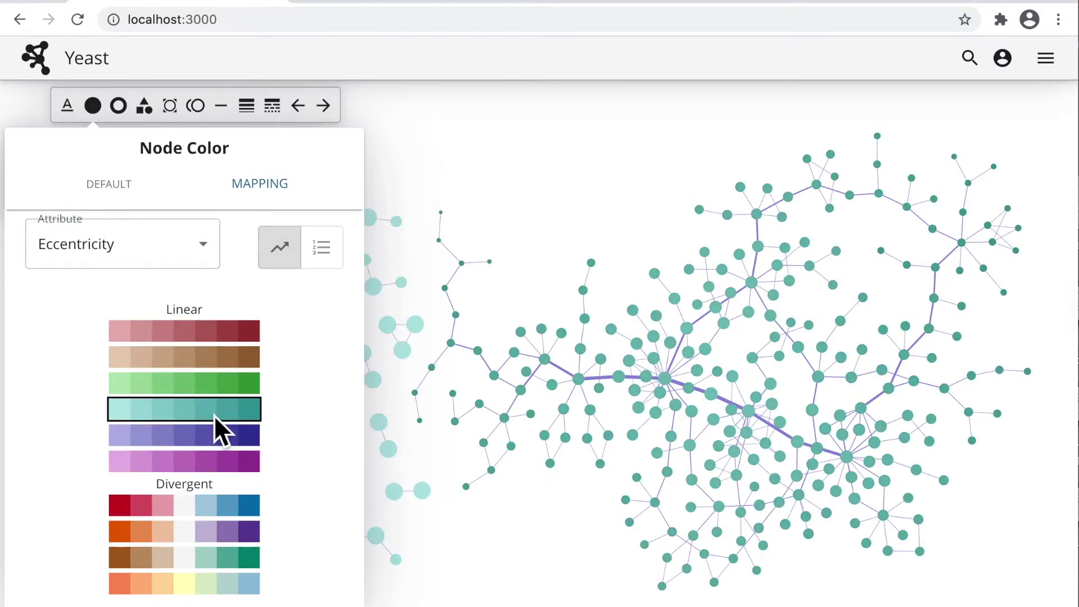
{"action": "left_click", "coordinate": [534, 251]}
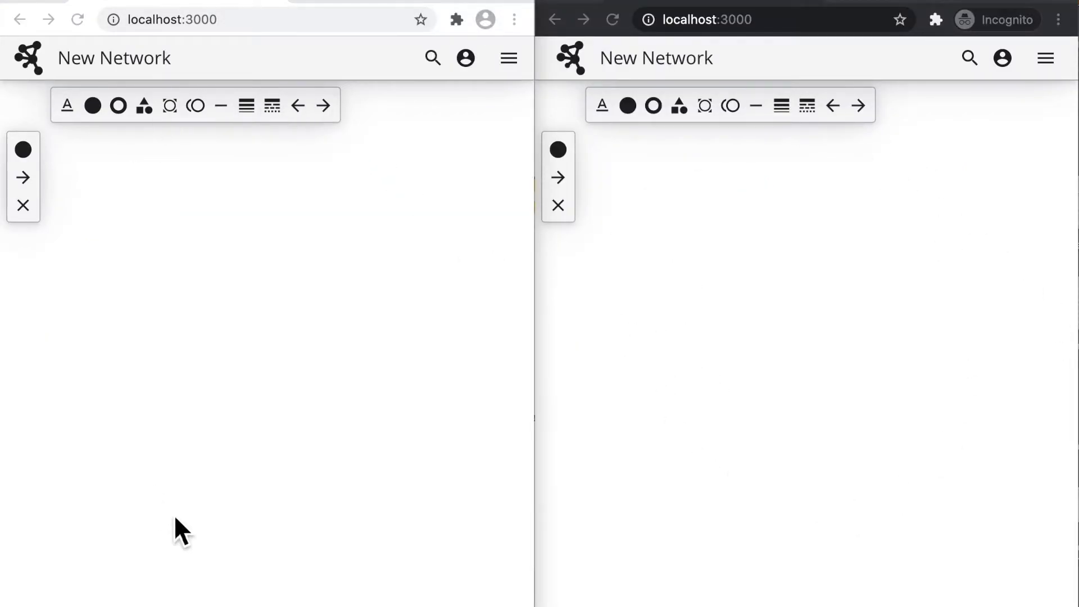
Add five nodes to the shared network and spread them across the canvas.
{"action": "left_click", "coordinate": [352, 68]}
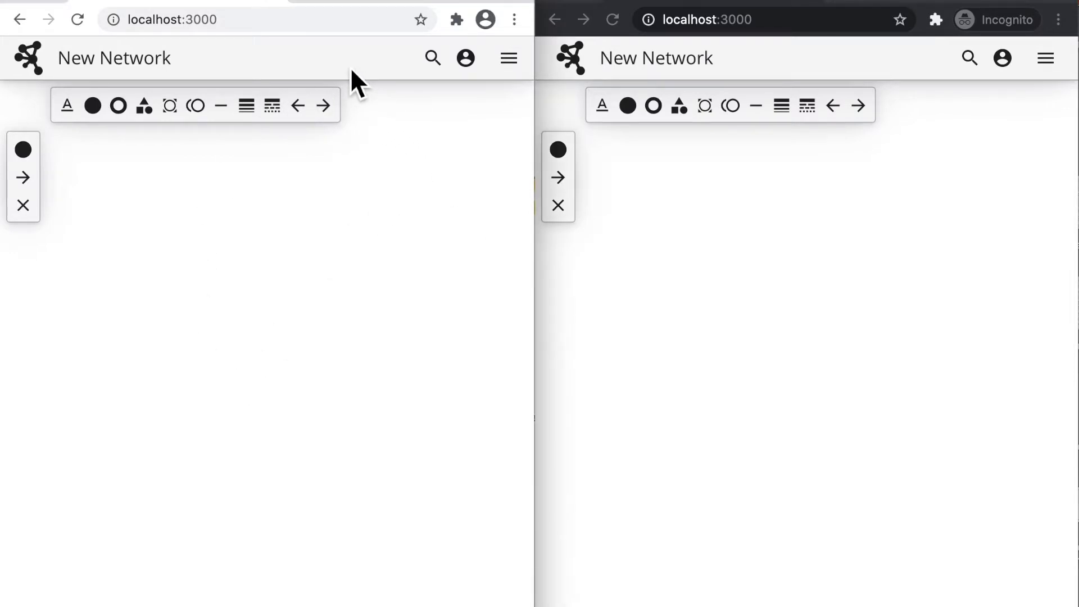
{"action": "left_click", "coordinate": [29, 155]}
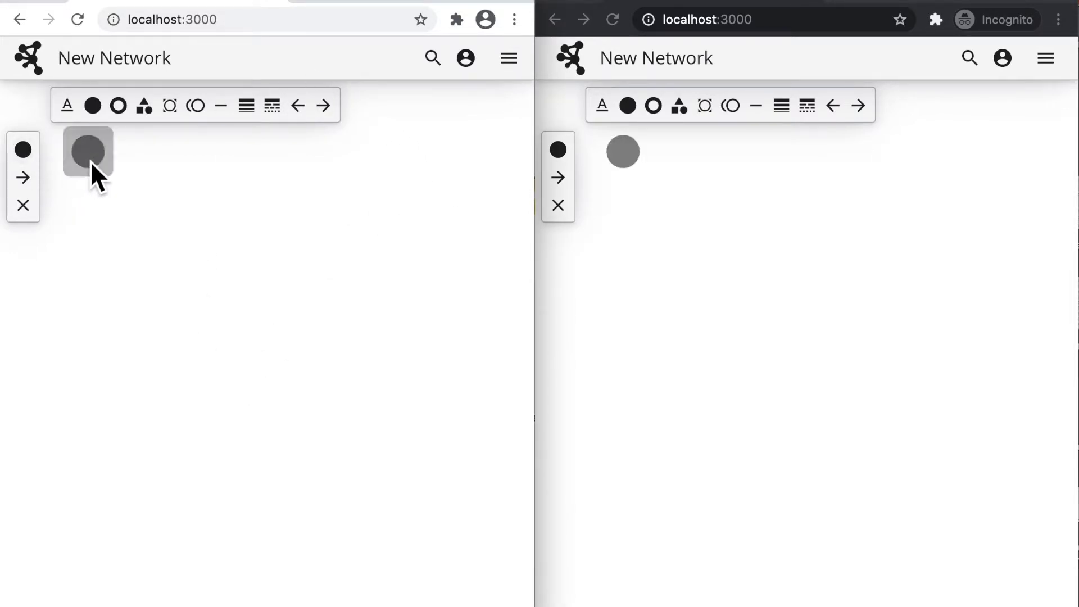
{"action": "left_click_drag", "start_coordinate": [90, 161], "coordinate": [333, 238]}
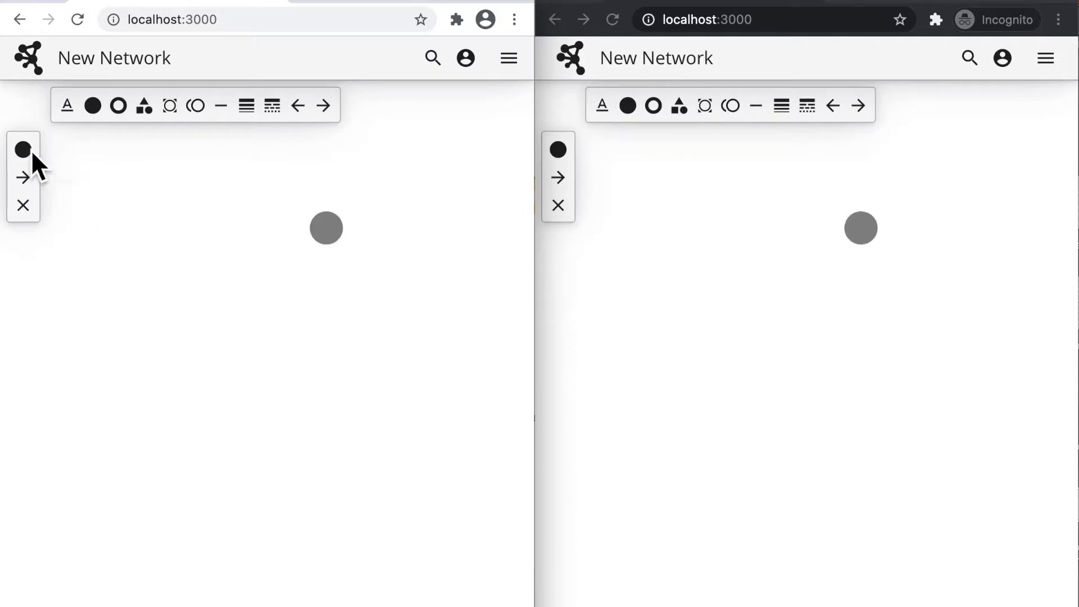
{"action": "left_click", "coordinate": [27, 151]}
{"action": "left_click_drag", "start_coordinate": [93, 189], "coordinate": [174, 231]}
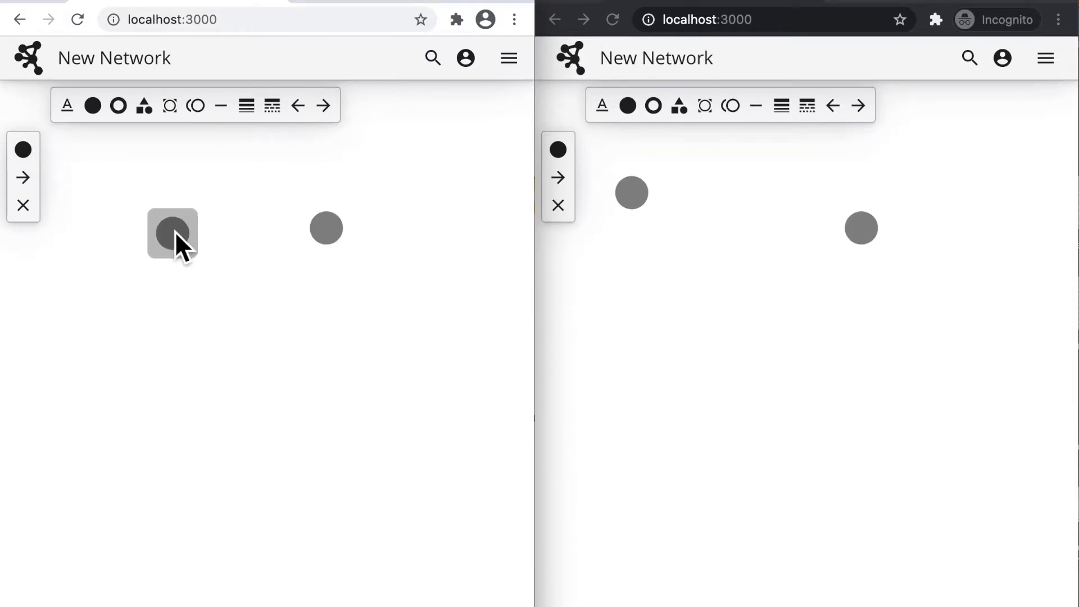
{"action": "left_click", "coordinate": [28, 150]}
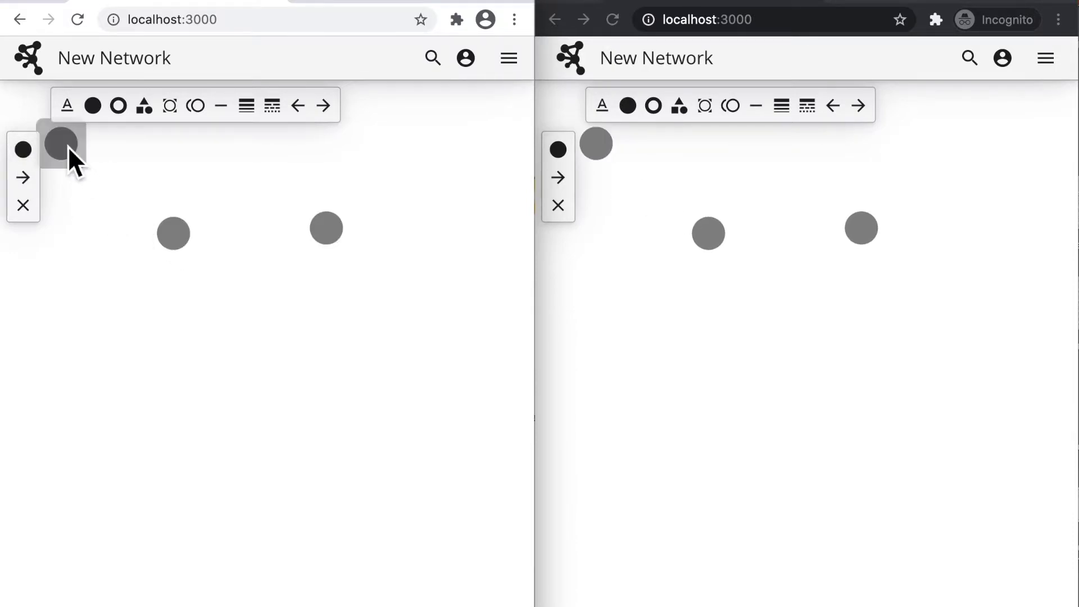
{"action": "left_click_drag", "start_coordinate": [68, 146], "coordinate": [151, 381]}
{"action": "left_click", "coordinate": [25, 150]}
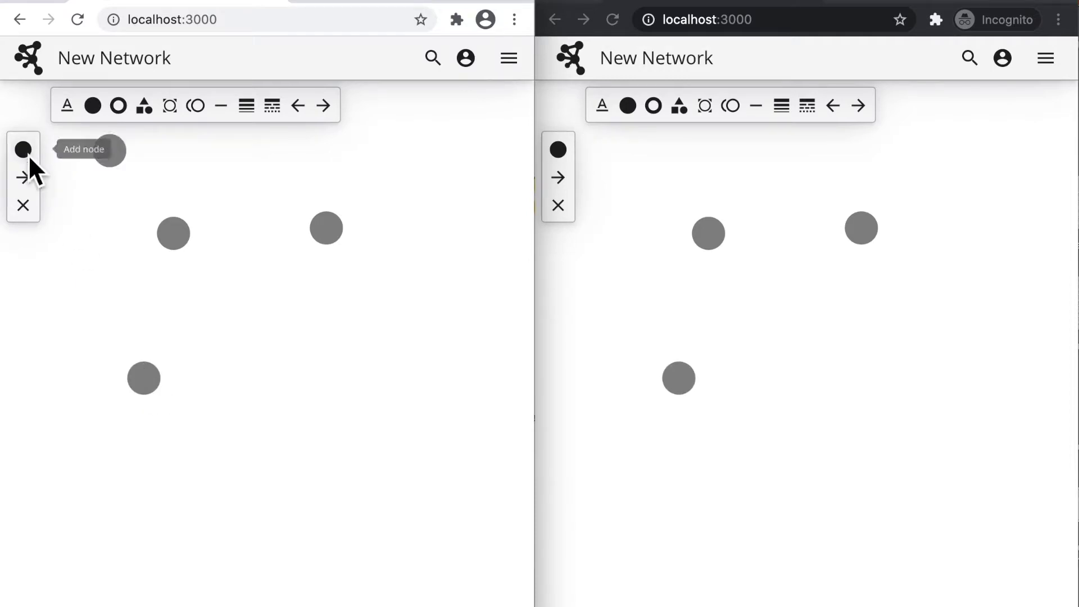
{"action": "left_click_drag", "start_coordinate": [118, 159], "coordinate": [262, 423]}
{"action": "left_click", "coordinate": [24, 151]}
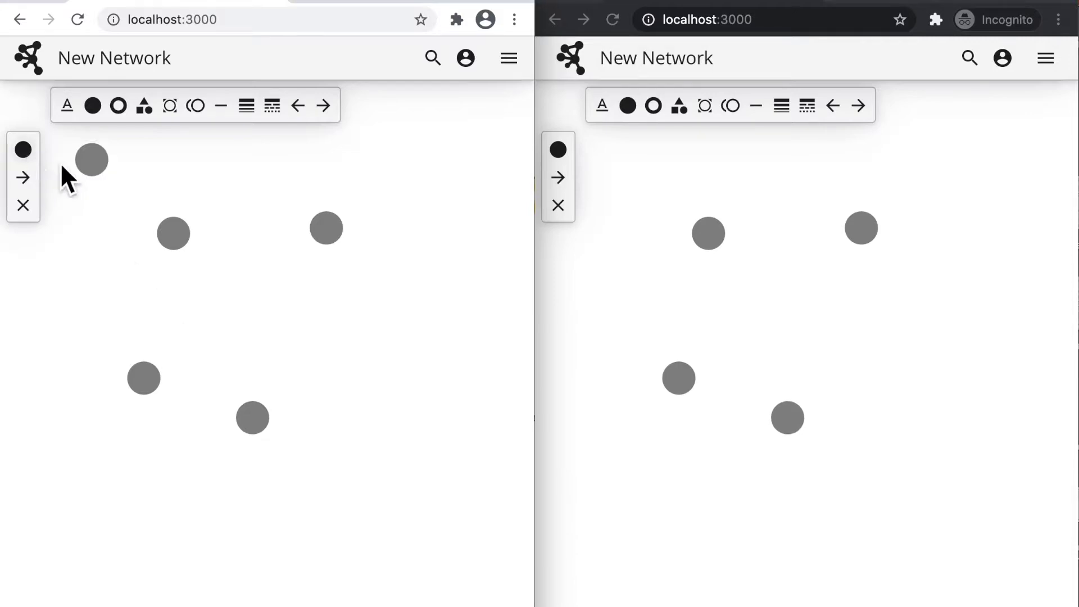
{"action": "left_click_drag", "start_coordinate": [99, 167], "coordinate": [111, 175]}
{"action": "left_click_drag", "start_coordinate": [202, 231], "coordinate": [369, 371]}
Connect the lower-left node to the bottom node, and the bottom node to the right node.
{"action": "left_click", "coordinate": [24, 178]}
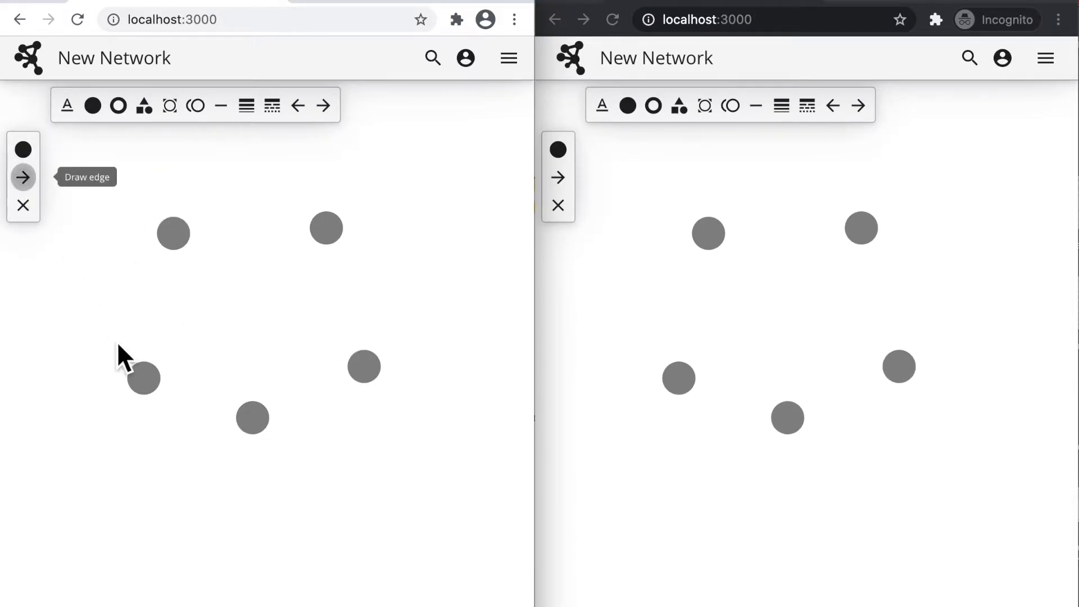
{"action": "left_click", "coordinate": [147, 381]}
{"action": "left_click", "coordinate": [244, 422]}
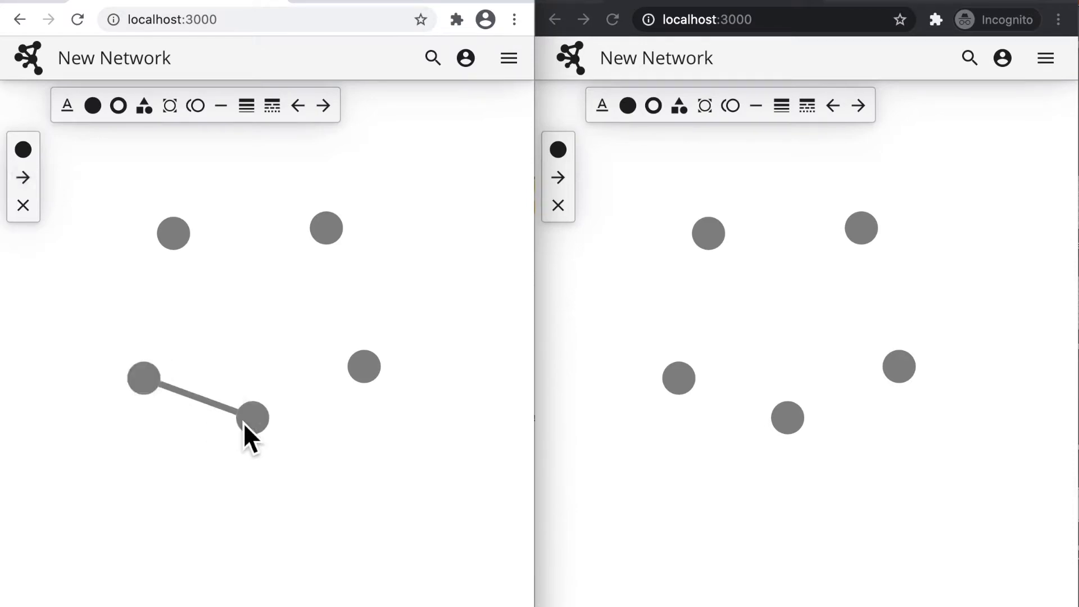
{"action": "left_click", "coordinate": [25, 178]}
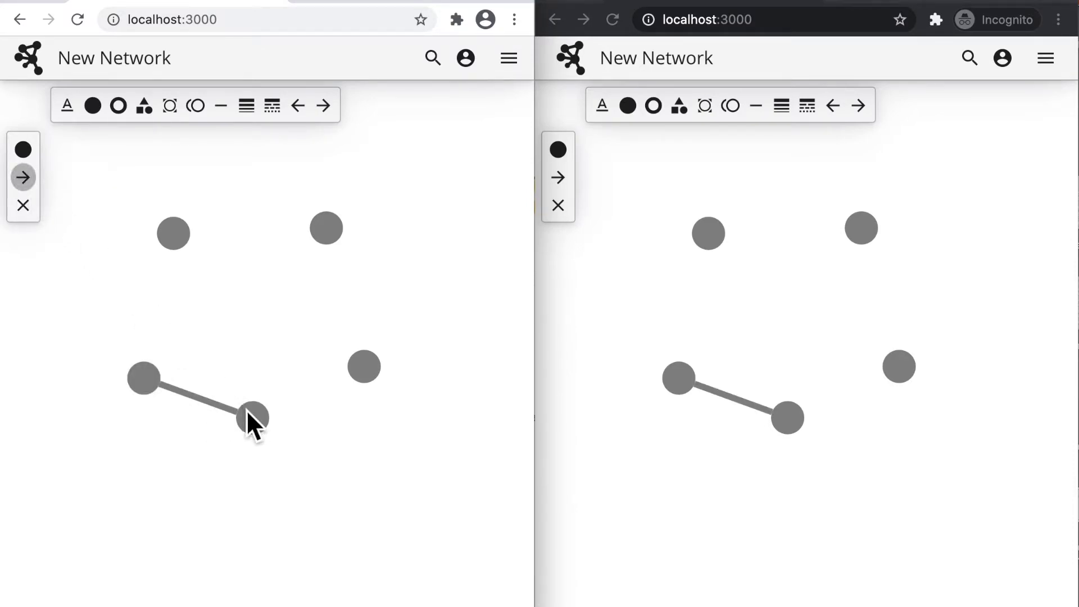
{"action": "left_click", "coordinate": [248, 413]}
{"action": "left_click", "coordinate": [358, 375]}
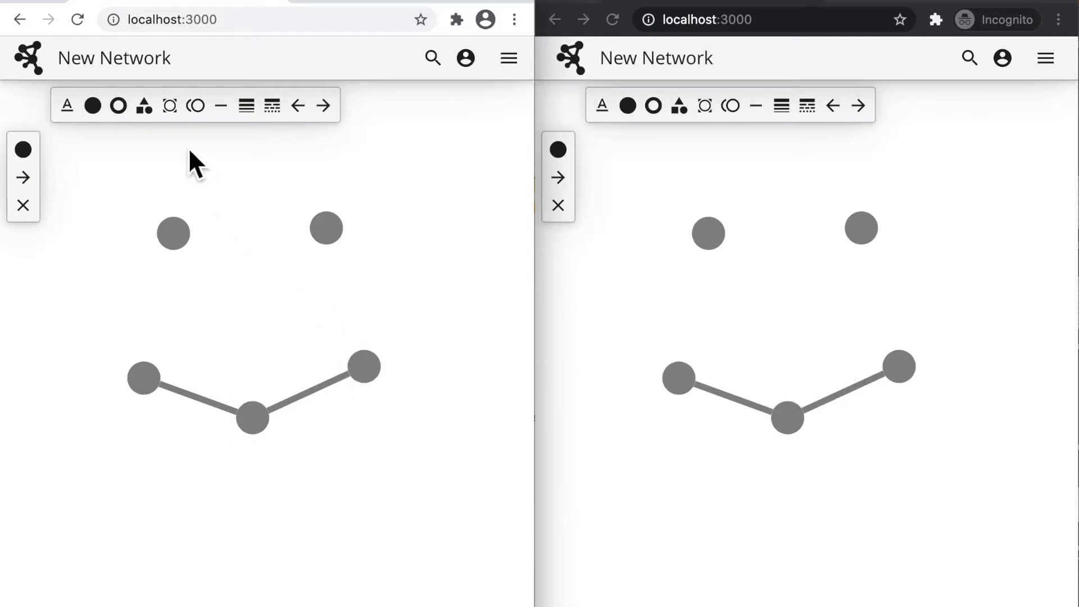
Colour all nodes and all edges green.
{"action": "left_click", "coordinate": [95, 107]}
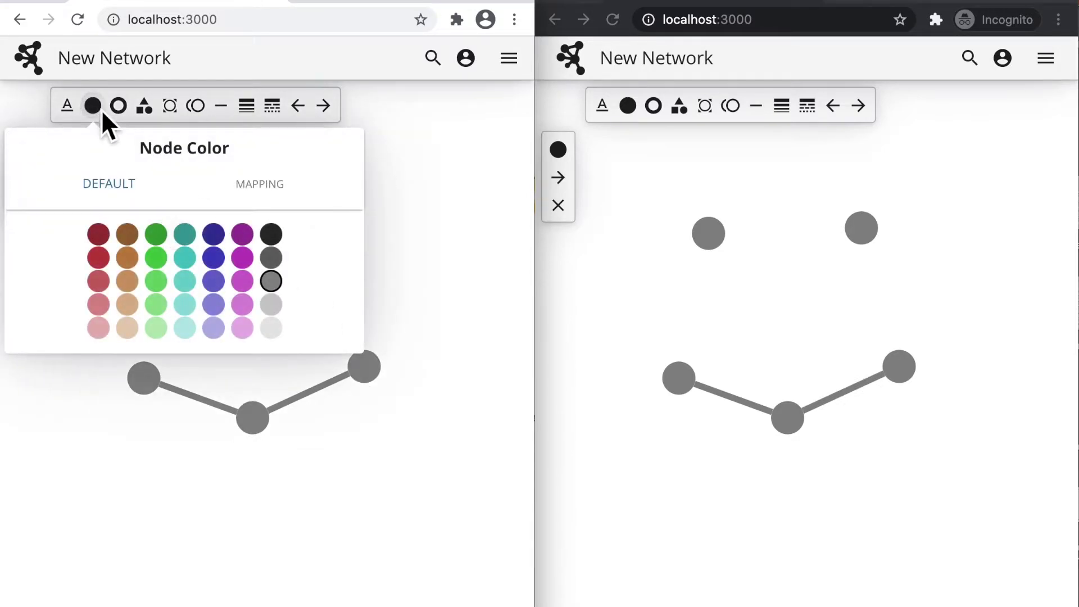
{"action": "left_click", "coordinate": [161, 260]}
{"action": "left_click", "coordinate": [400, 178]}
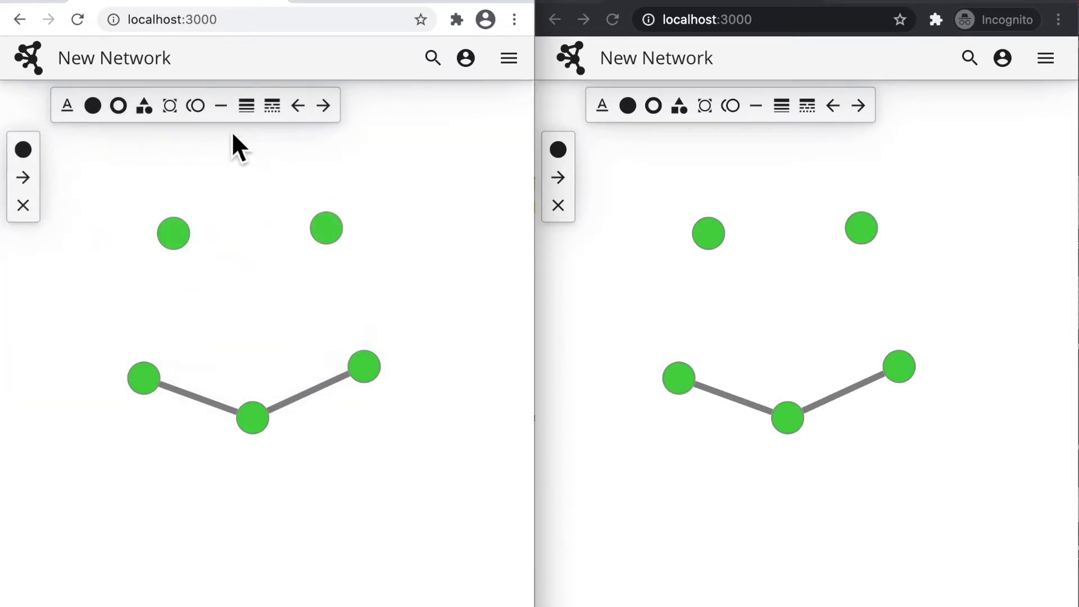
{"action": "left_click", "coordinate": [221, 110]}
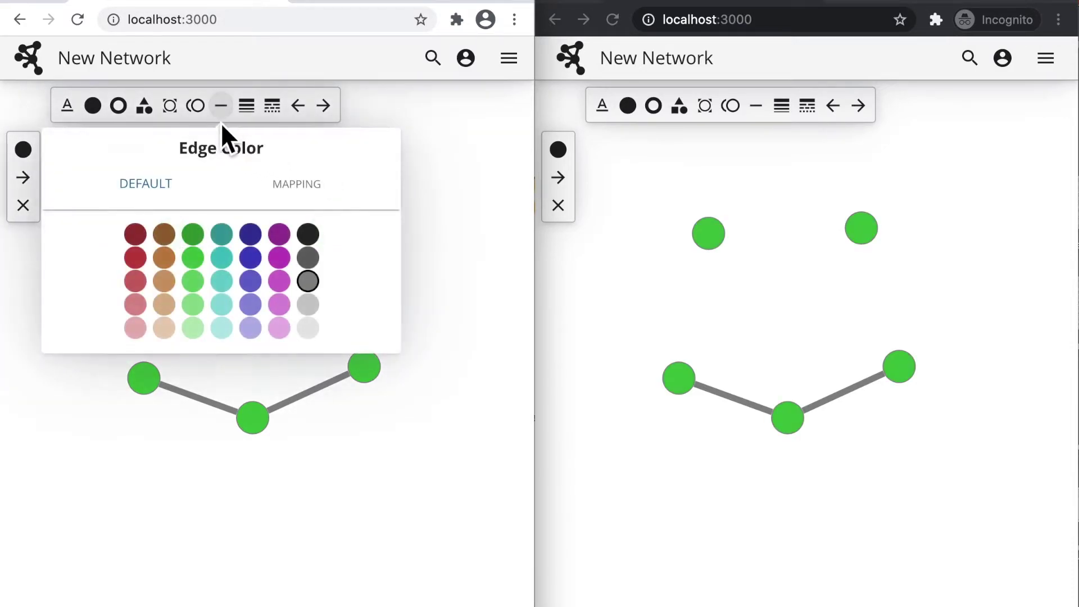
{"action": "left_click", "coordinate": [194, 259]}
{"action": "left_click", "coordinate": [500, 298]}
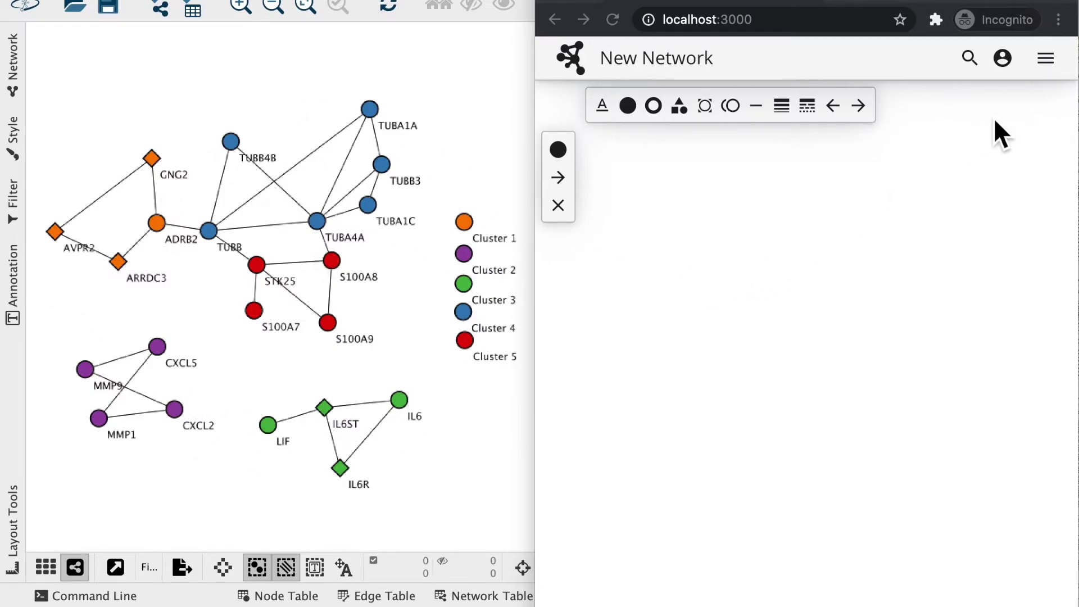
Import the 'Fig.6. Significant protein clusters' network from Cytoscape desktop, retrying once.
{"action": "left_click", "coordinate": [1047, 56]}
{"action": "left_click", "coordinate": [1047, 56]}
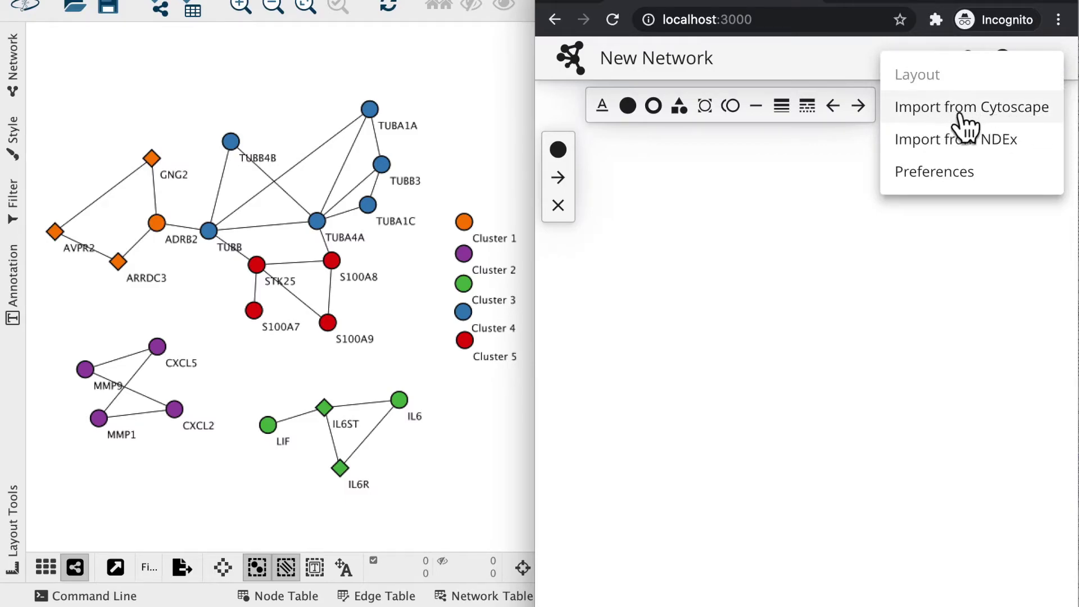
{"action": "left_click", "coordinate": [1024, 113]}
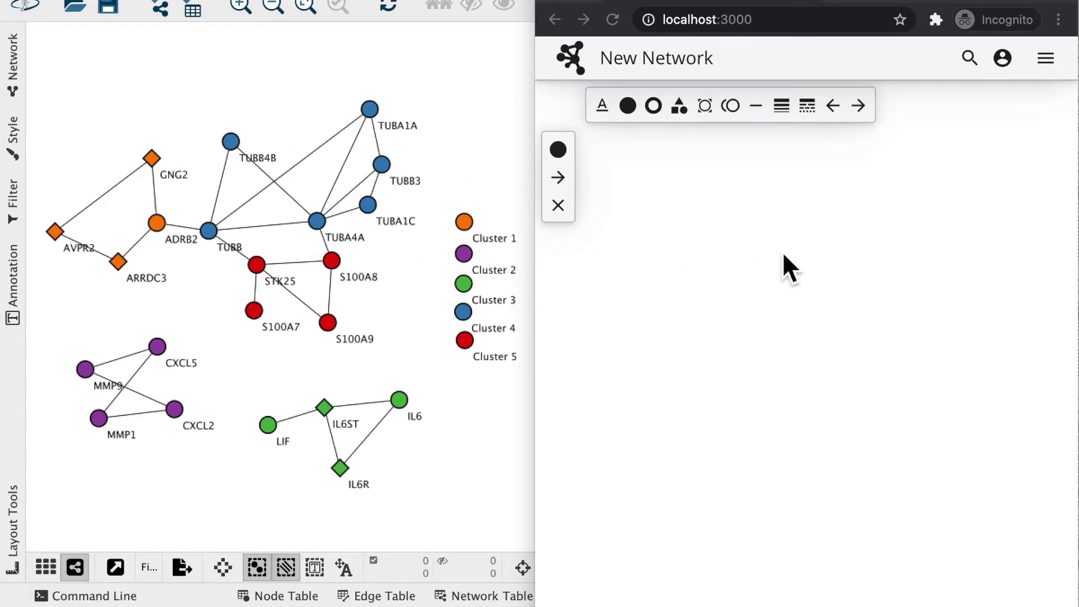
{"action": "left_click", "coordinate": [1046, 58]}
{"action": "left_click", "coordinate": [1047, 57]}
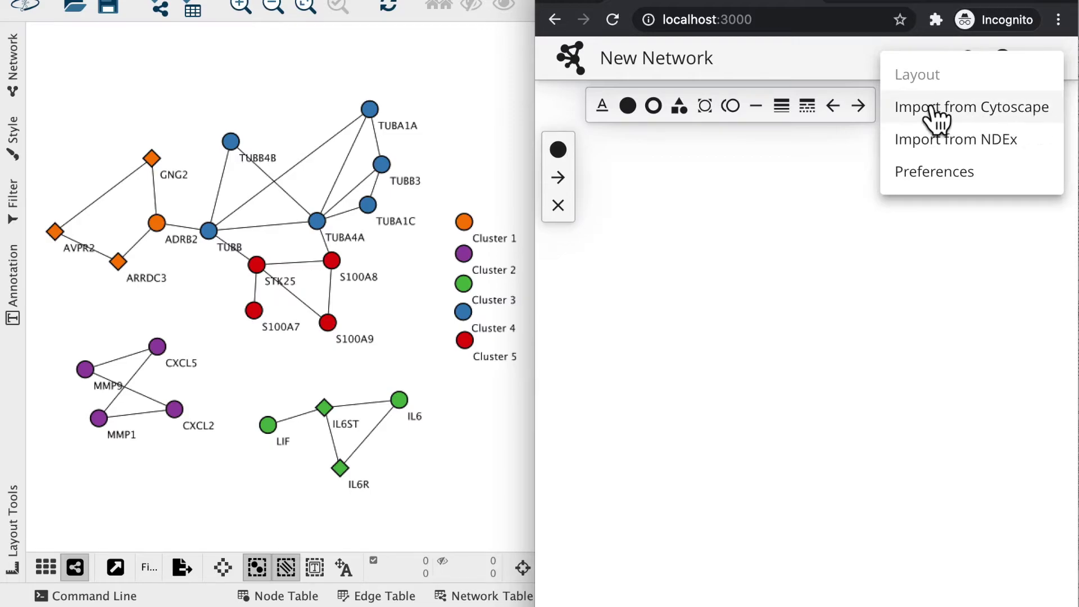
{"action": "left_click", "coordinate": [1014, 113]}
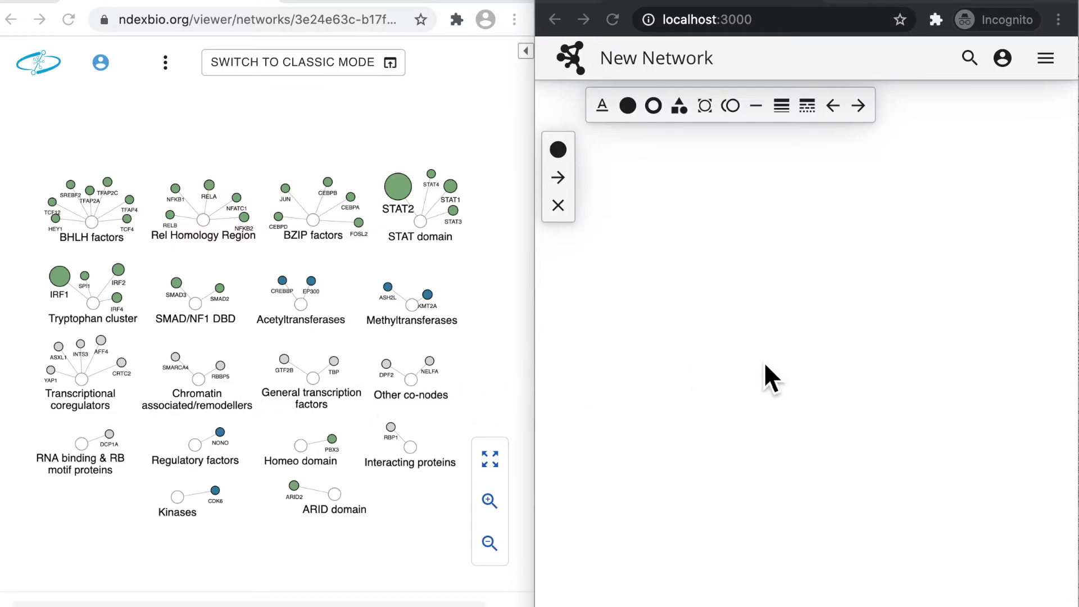
Import the 'HCT intersection: IAV vs pathway node' network from NDEx.
{"action": "left_click", "coordinate": [1057, 65]}
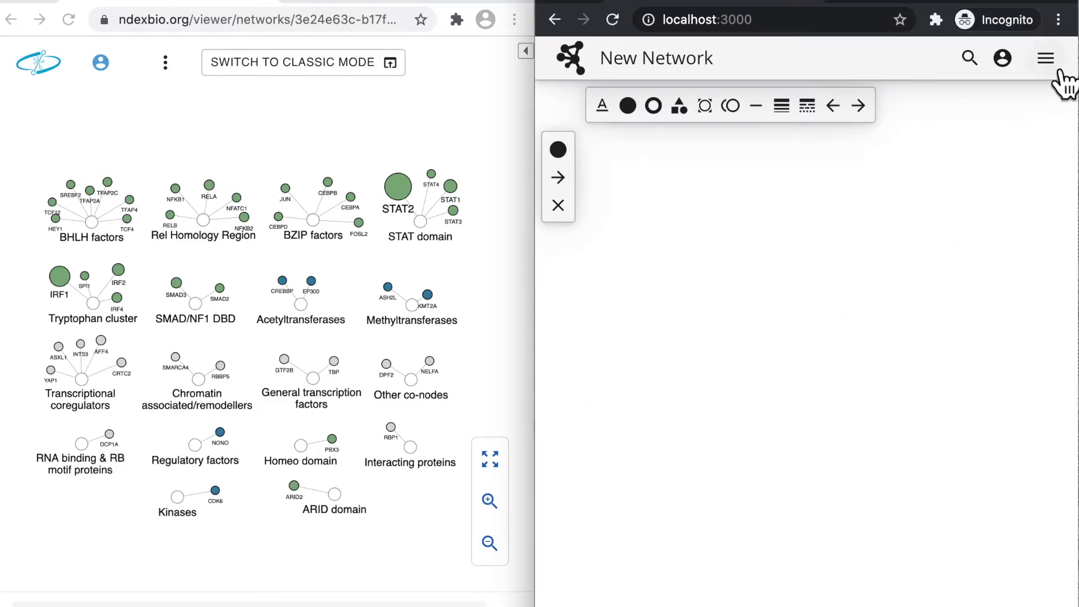
{"action": "left_click", "coordinate": [1051, 61]}
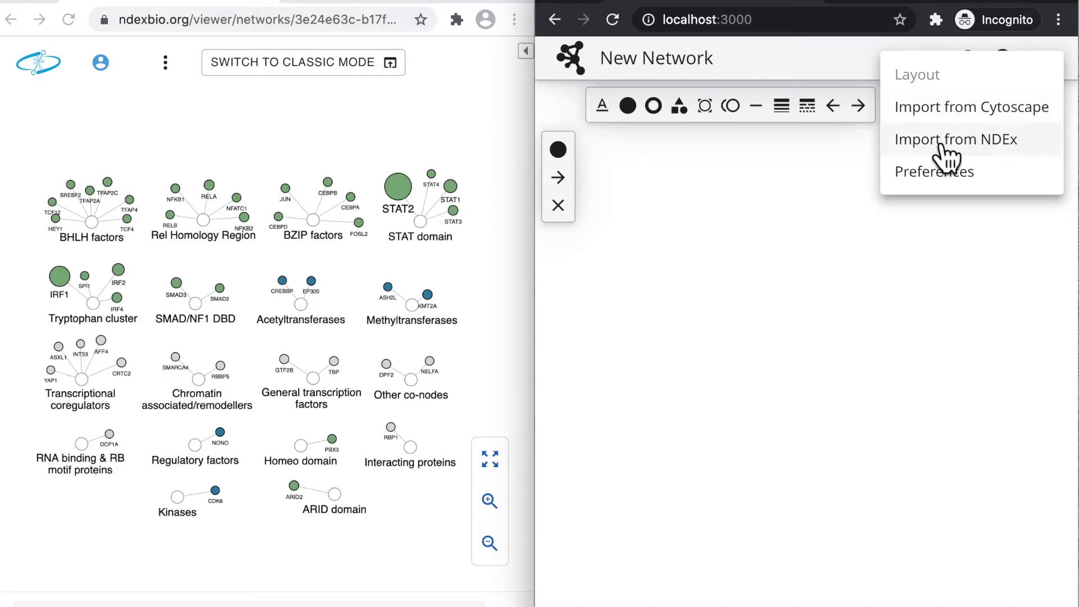
{"action": "left_click", "coordinate": [978, 149]}
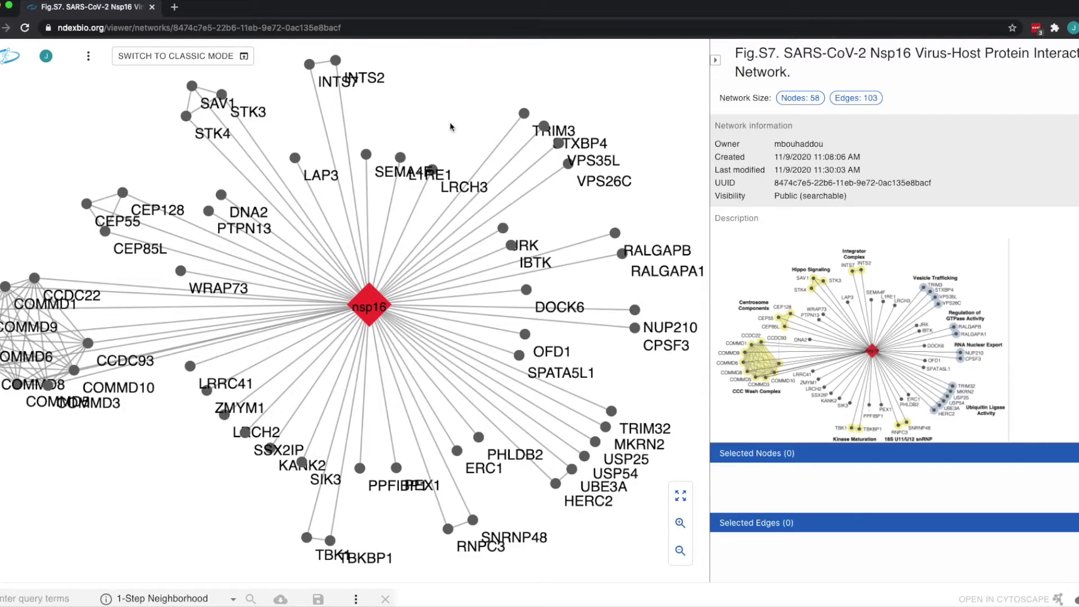
Pan the Nsp16 network and drag CEP85L slightly down-left, then reload to restore the layout.
{"action": "scroll", "coordinate": [451, 126], "scroll_direction": "down", "scroll_amount": 3}
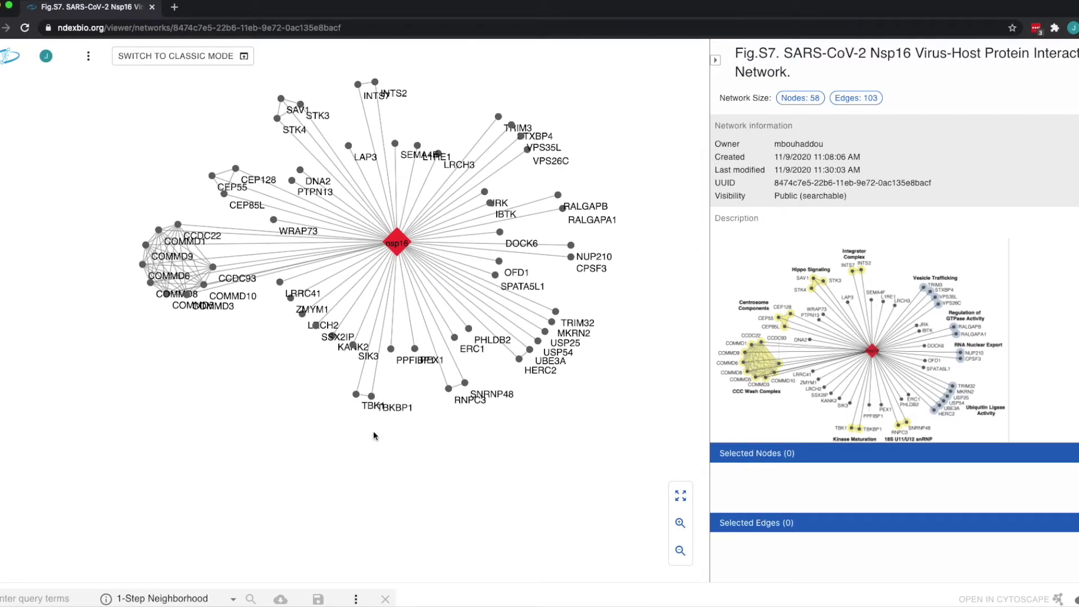
{"action": "left_click_drag", "start_coordinate": [374, 436], "coordinate": [465, 508]}
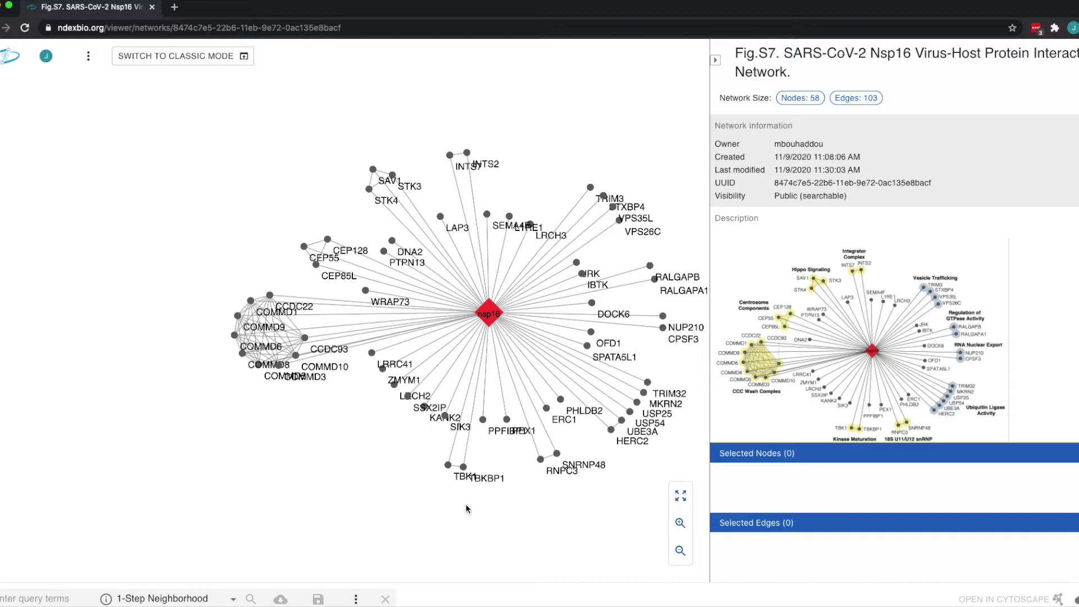
{"action": "scroll", "coordinate": [289, 217], "scroll_direction": "up", "scroll_amount": 5}
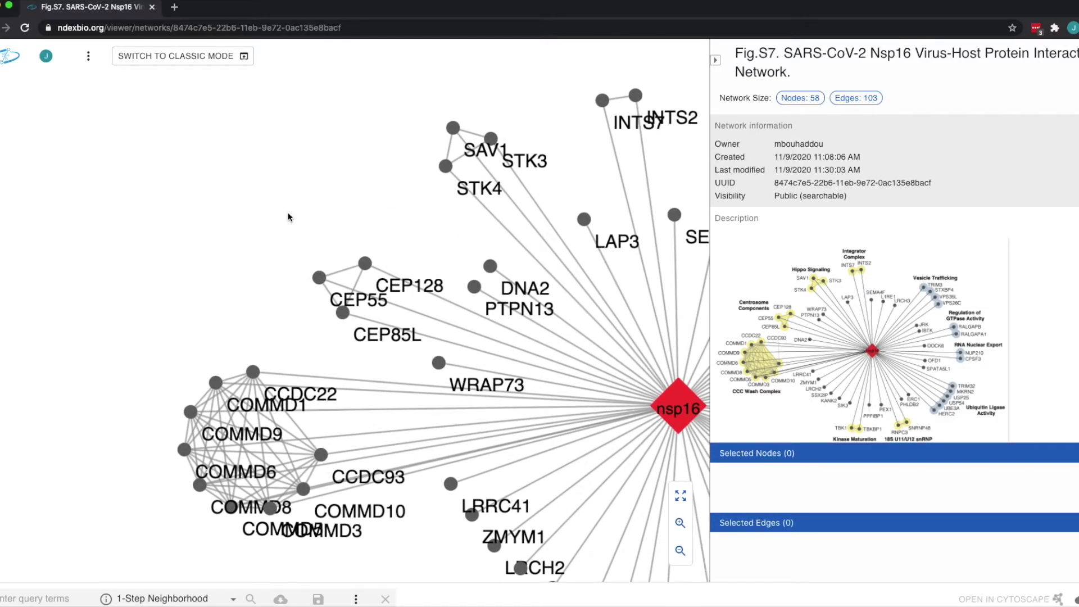
{"action": "left_click_drag", "start_coordinate": [339, 313], "coordinate": [306, 324]}
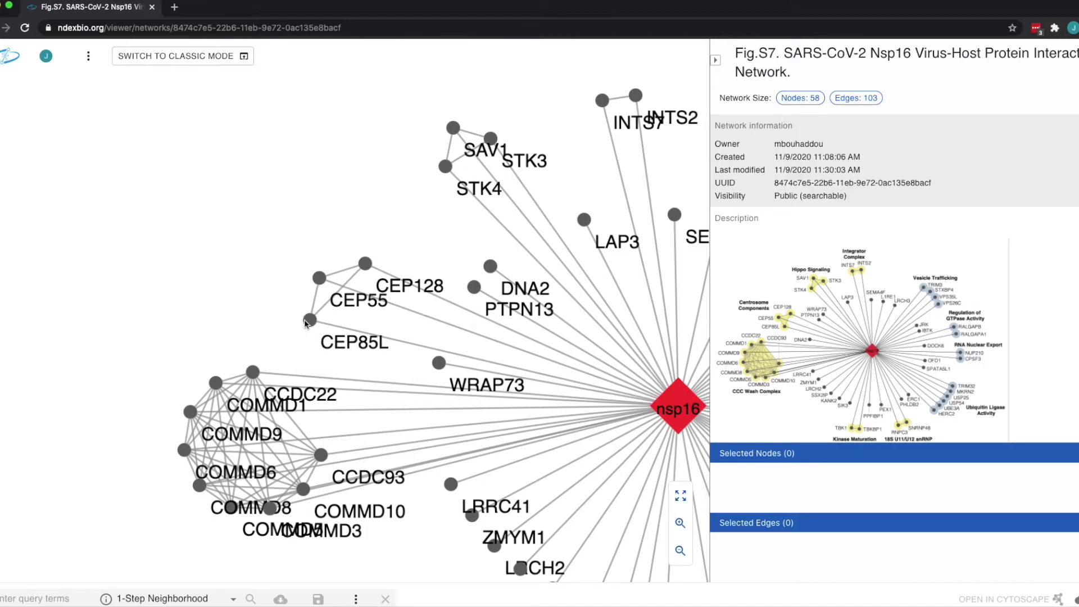
{"action": "key", "text": "super+r"}
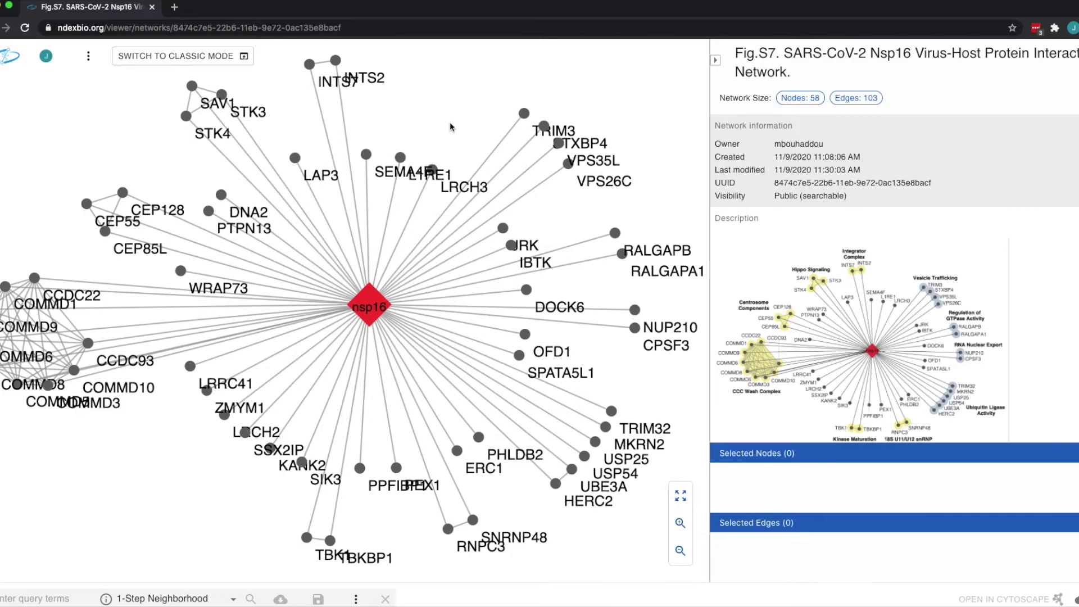
Repeat the pan and CEP85L down-left move twice more, reloading in between.
{"action": "scroll", "coordinate": [451, 127], "scroll_direction": "down", "scroll_amount": 5}
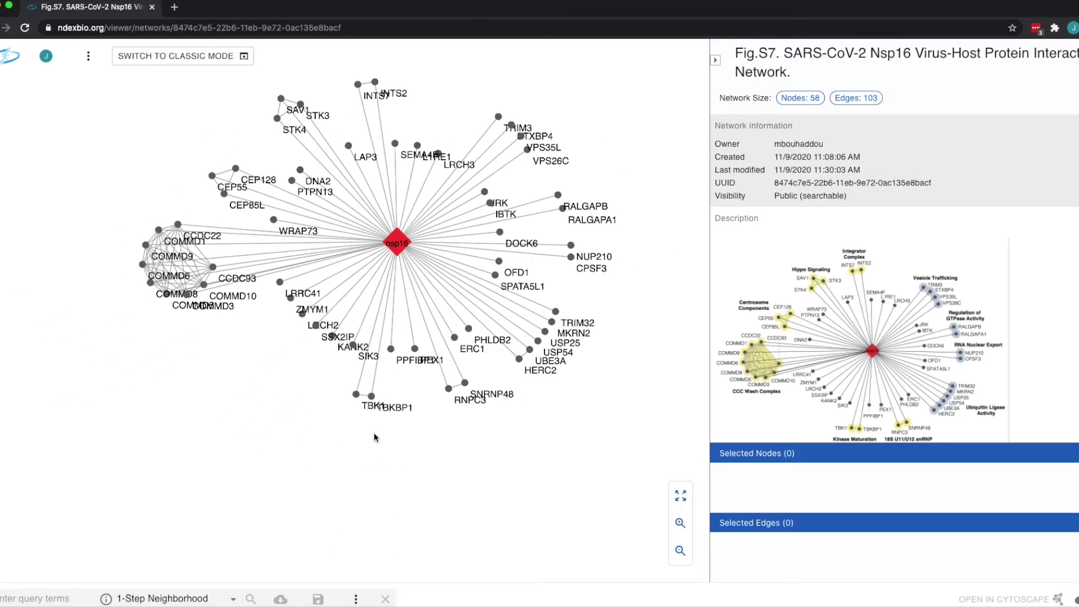
{"action": "left_click_drag", "start_coordinate": [374, 438], "coordinate": [466, 507]}
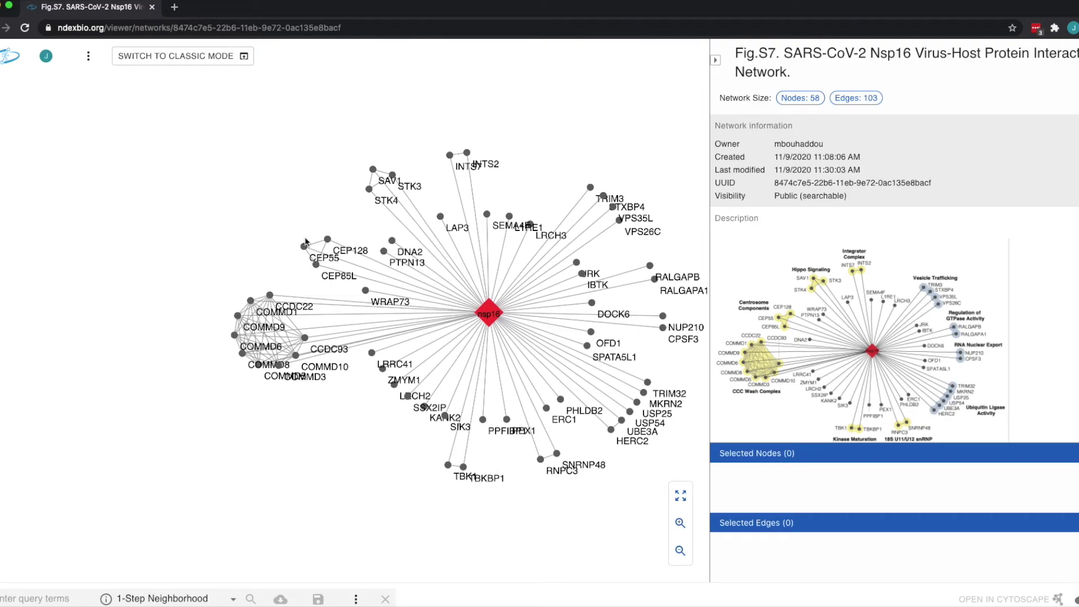
{"action": "scroll", "coordinate": [288, 213], "scroll_direction": "up", "scroll_amount": 5}
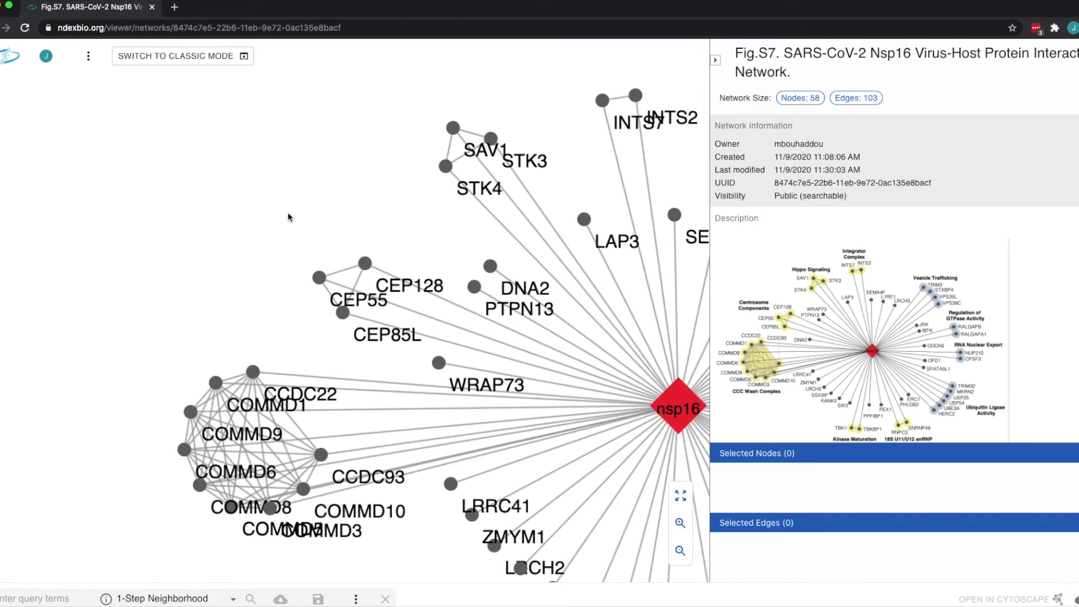
{"action": "left_click_drag", "start_coordinate": [339, 312], "coordinate": [305, 319]}
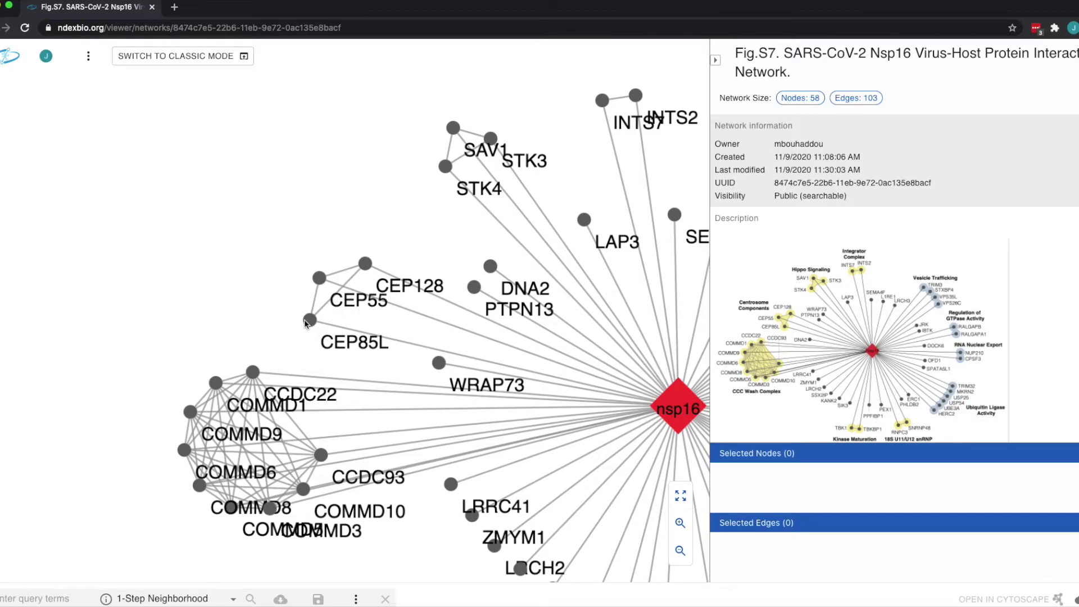
{"action": "key", "text": "super+r"}
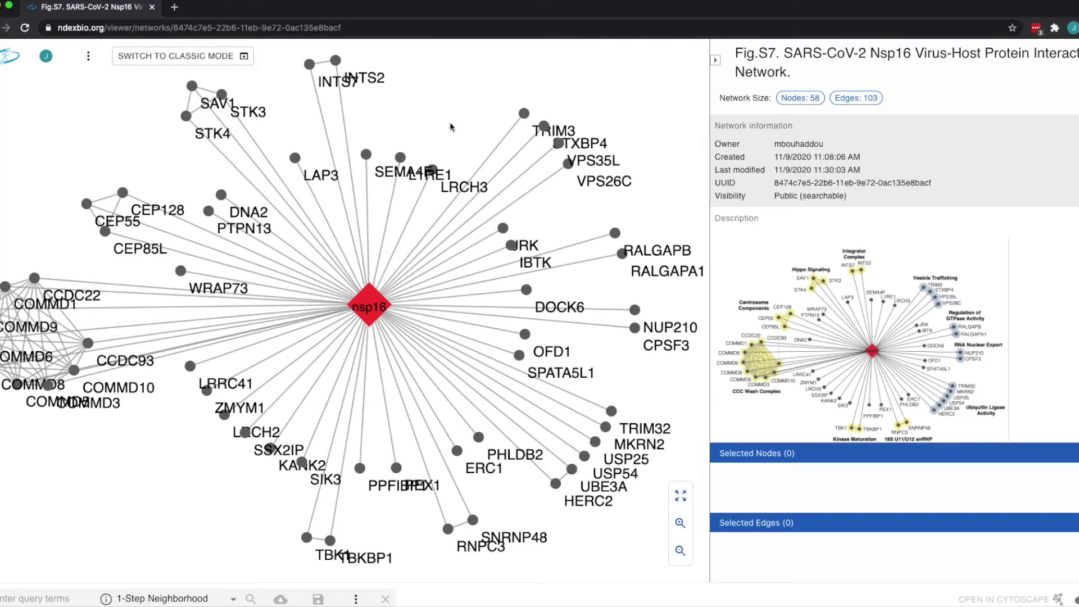
{"action": "scroll", "coordinate": [450, 123], "scroll_direction": "down", "scroll_amount": 3}
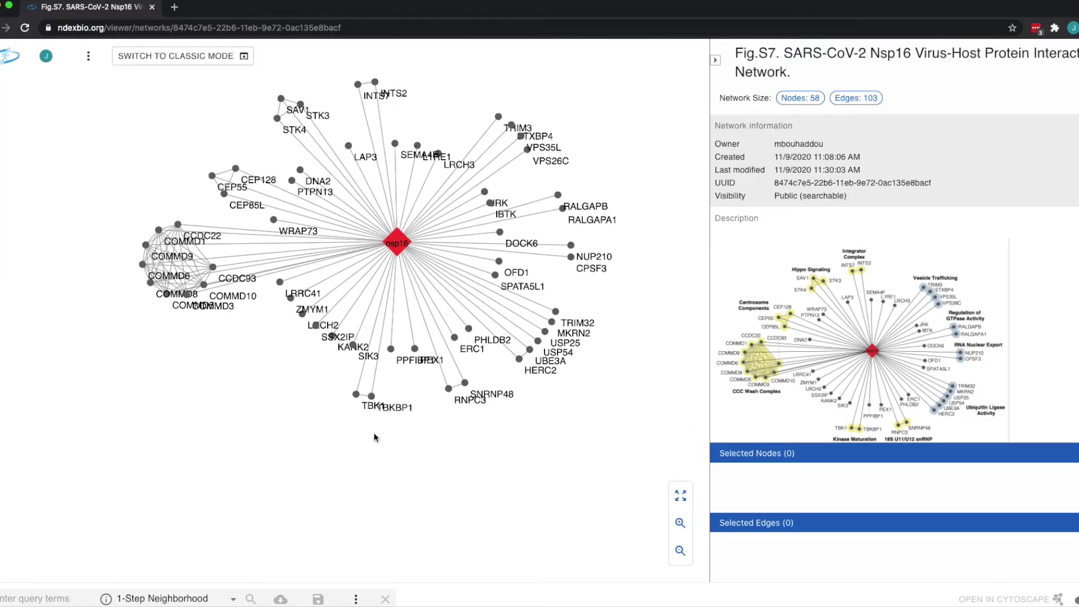
{"action": "left_click_drag", "start_coordinate": [373, 434], "coordinate": [467, 508]}
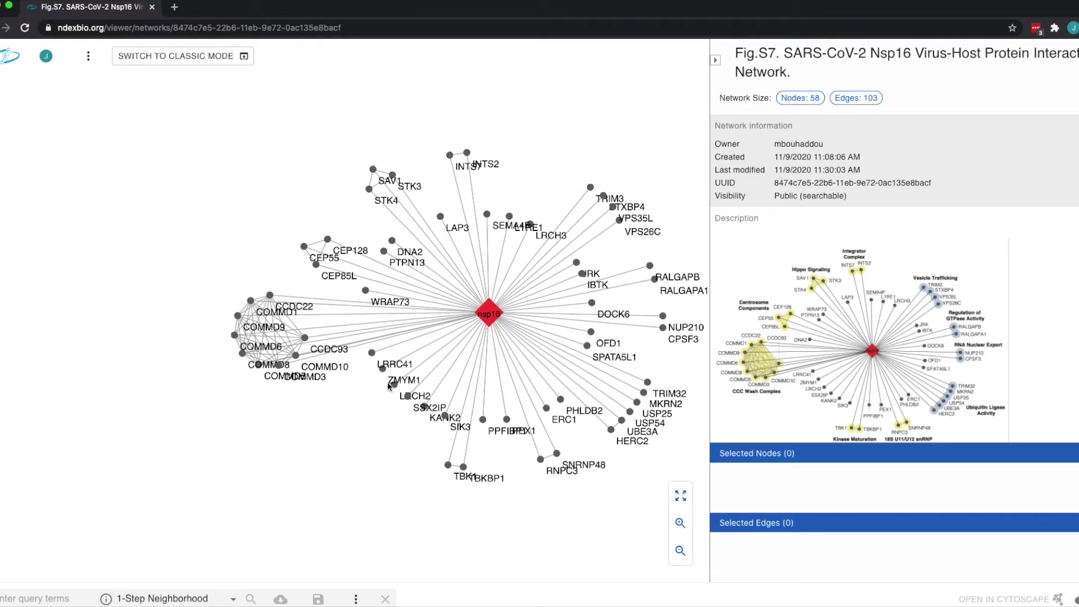
{"action": "scroll", "coordinate": [289, 217], "scroll_direction": "up", "scroll_amount": 3}
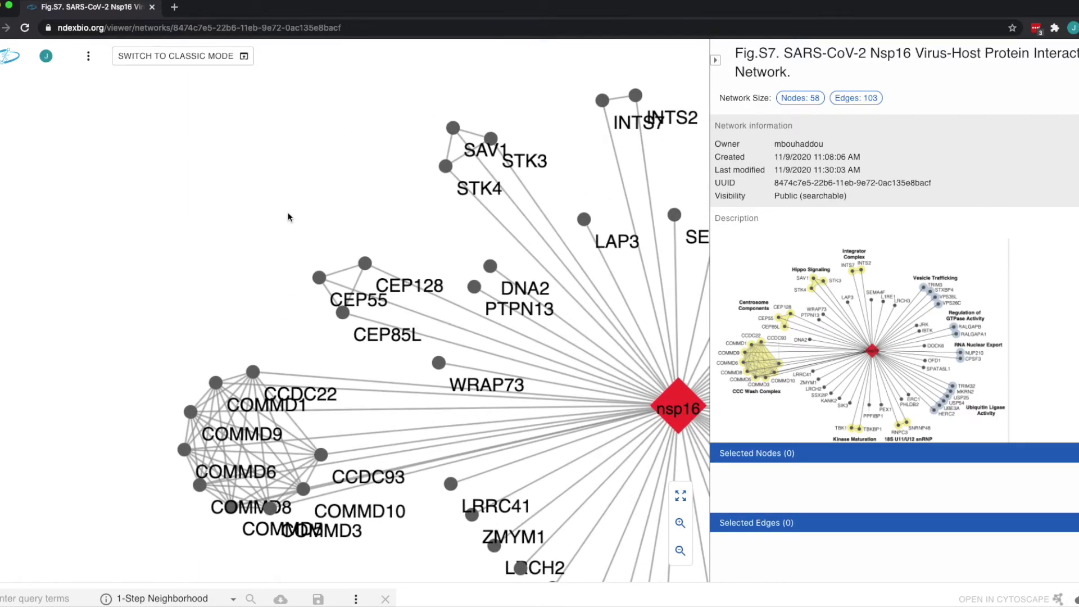
{"action": "left_click_drag", "start_coordinate": [338, 313], "coordinate": [305, 324]}
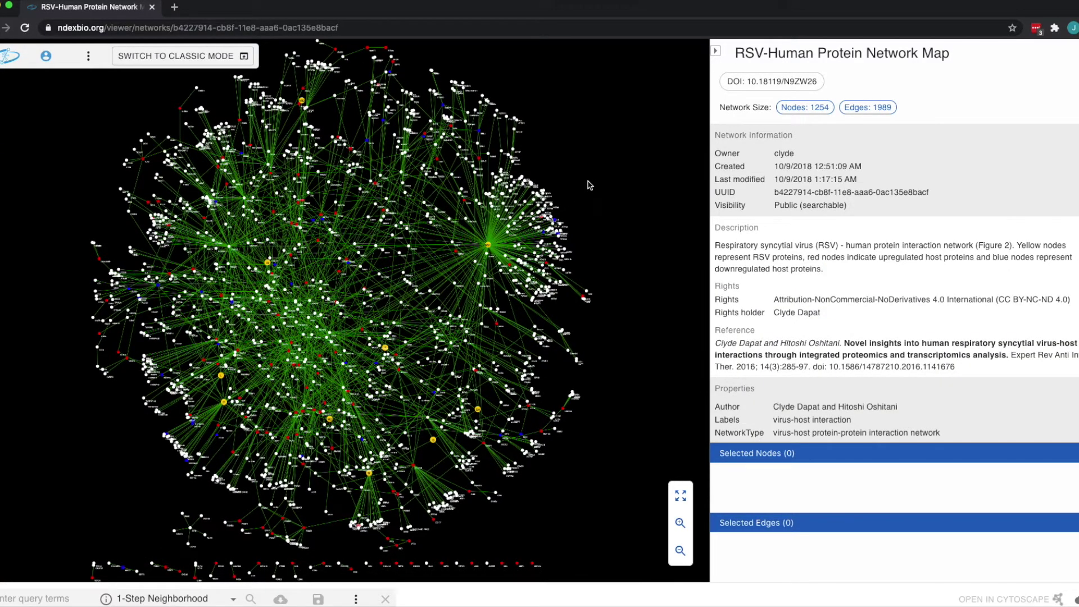
Zoom into the RSV network, shift it slightly right, and drag the NCLN node upward.
{"action": "scroll", "coordinate": [550, 187], "scroll_direction": "up", "scroll_amount": 5}
{"action": "scroll", "coordinate": [546, 186], "scroll_direction": "up", "scroll_amount": 3}
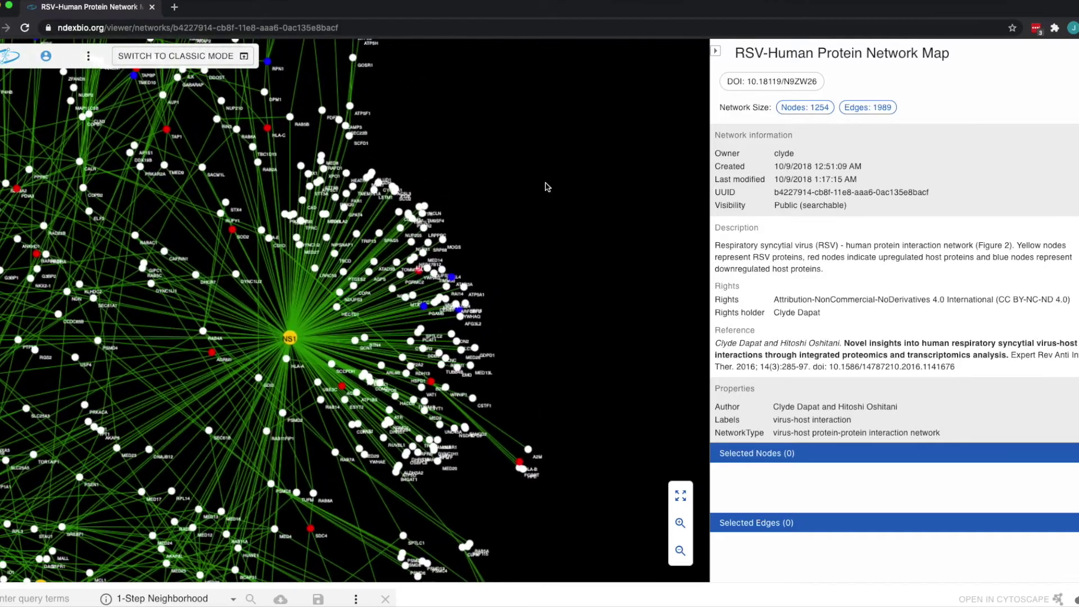
{"action": "scroll", "coordinate": [558, 224], "scroll_direction": "up", "scroll_amount": 3}
{"action": "scroll", "coordinate": [559, 224], "scroll_direction": "up", "scroll_amount": 4}
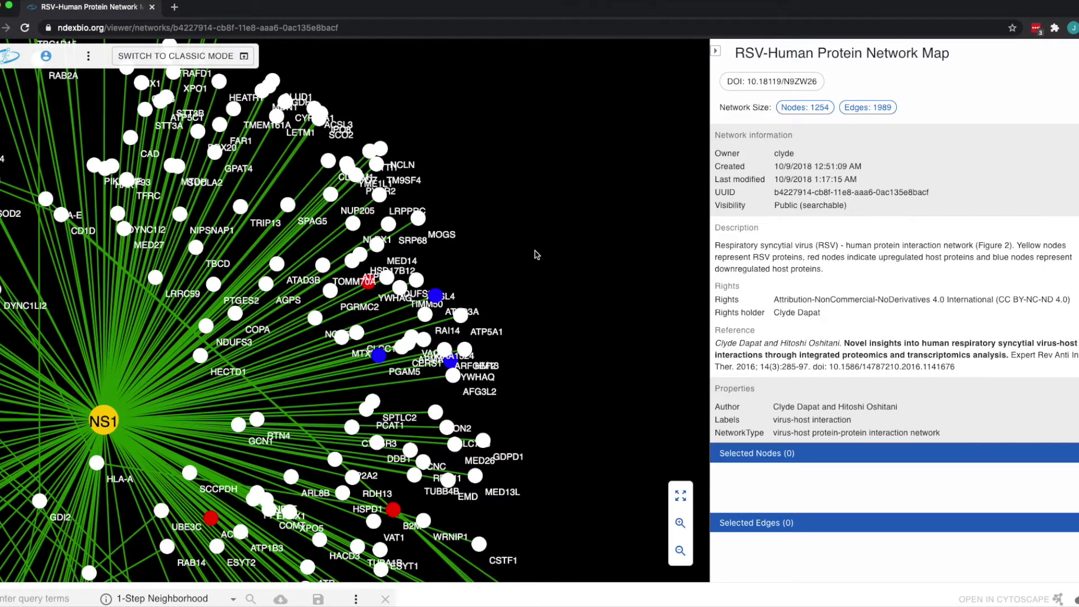
{"action": "left_click_drag", "start_coordinate": [537, 255], "coordinate": [557, 268]}
{"action": "scroll", "coordinate": [554, 265], "scroll_direction": "up", "scroll_amount": 3}
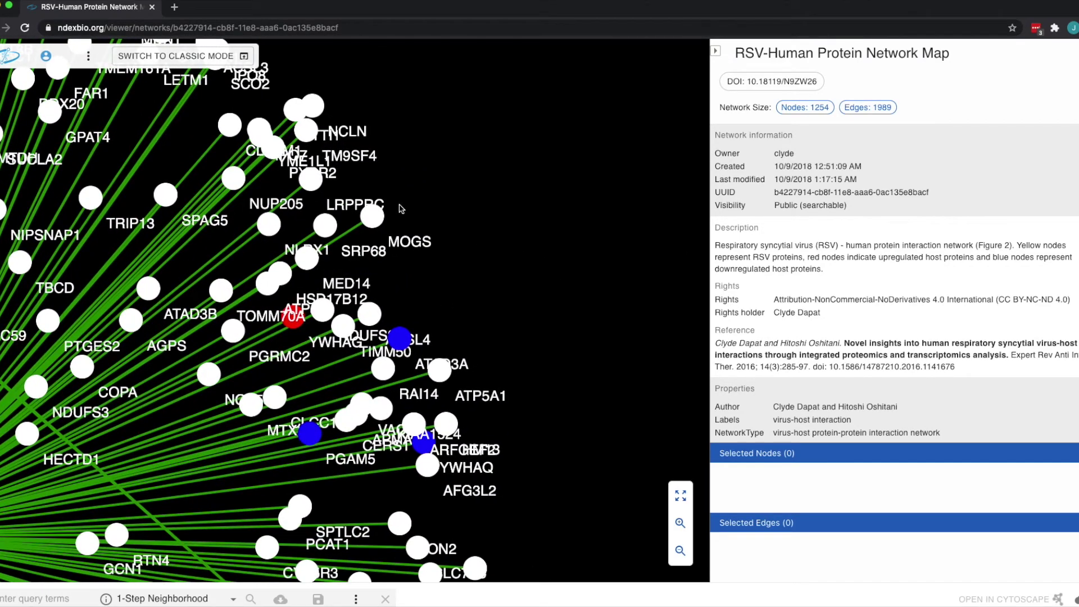
{"action": "left_click_drag", "start_coordinate": [313, 107], "coordinate": [307, 50]}
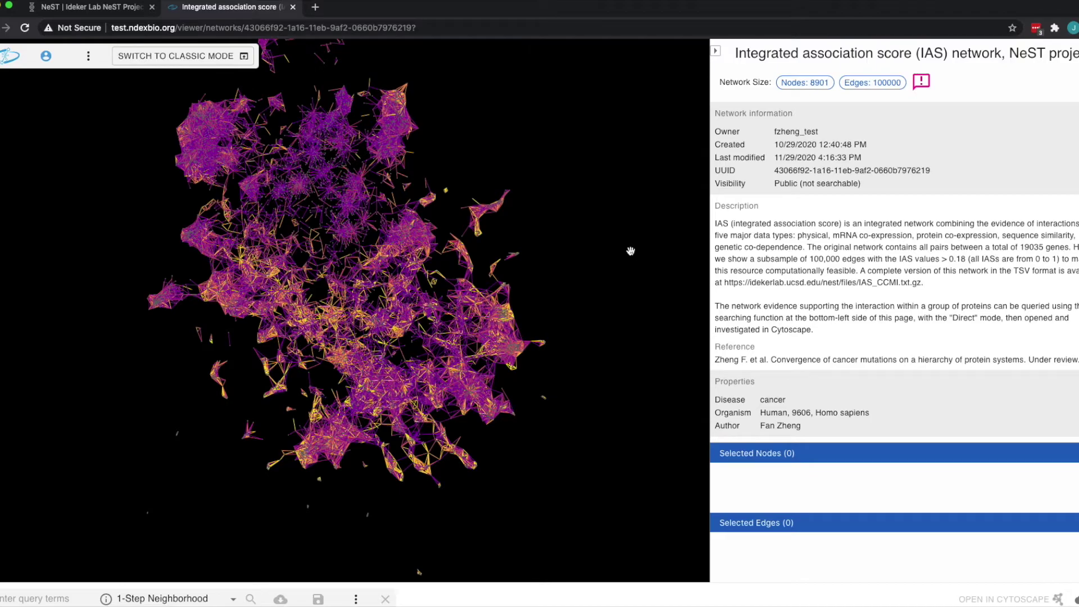
Pan and zoom the IAS network until interferon labels like IFNA17 and IFIT3 are readable.
{"action": "left_click_drag", "start_coordinate": [587, 208], "coordinate": [525, 275]}
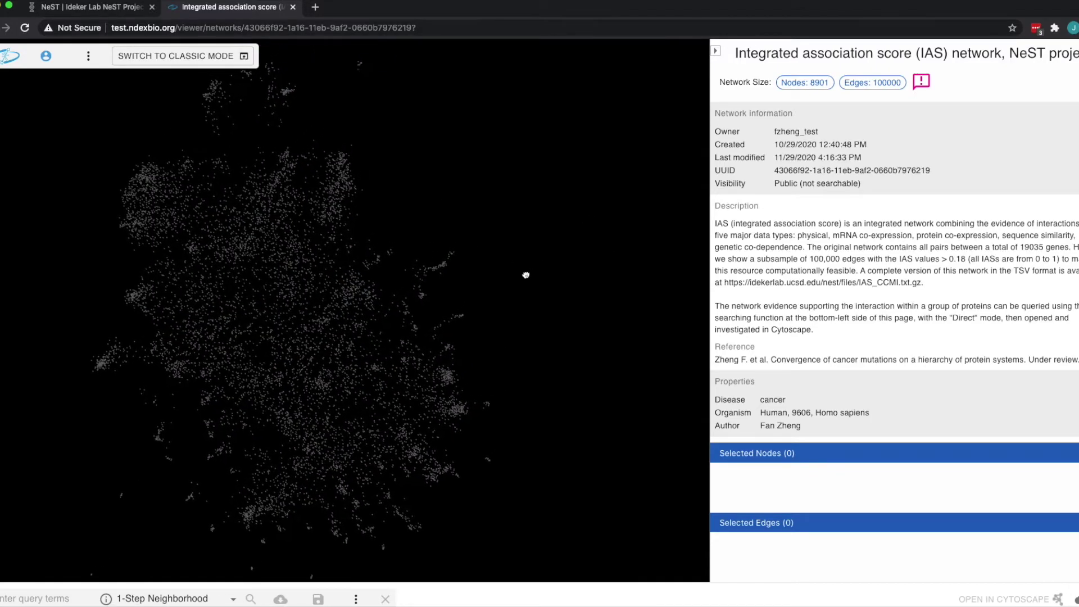
{"action": "left_click_drag", "start_coordinate": [540, 173], "coordinate": [498, 209]}
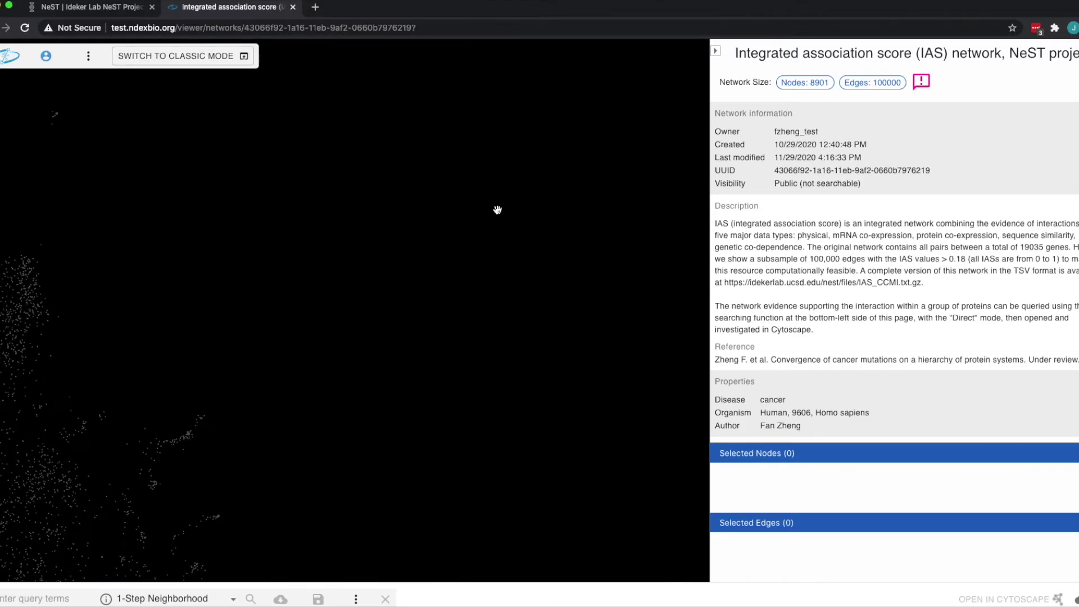
{"action": "left_click_drag", "start_coordinate": [390, 320], "coordinate": [541, 191]}
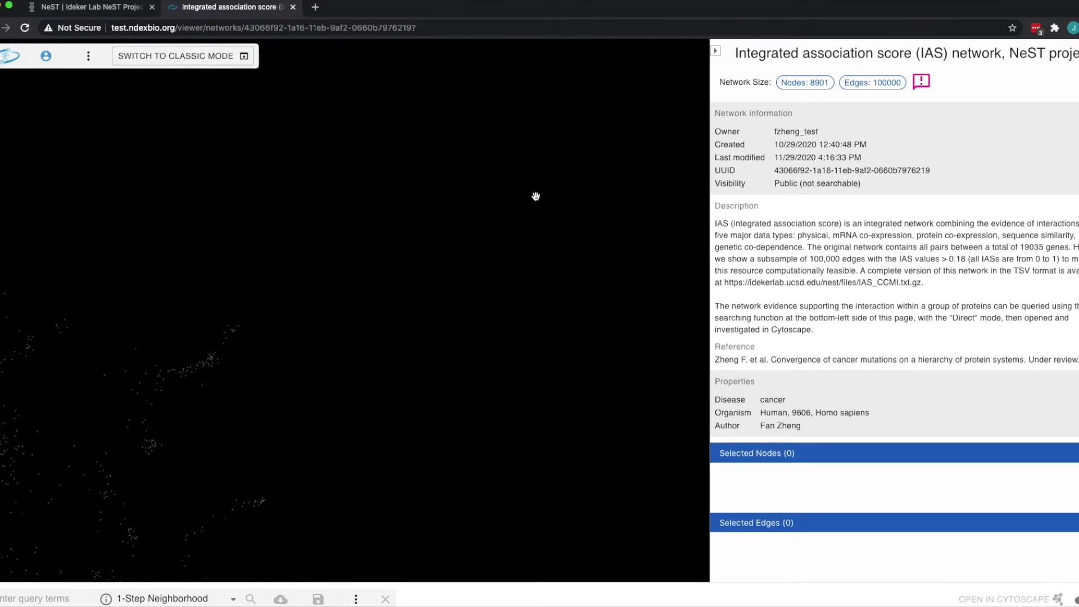
{"action": "scroll", "coordinate": [320, 371], "scroll_direction": "up", "scroll_amount": 3}
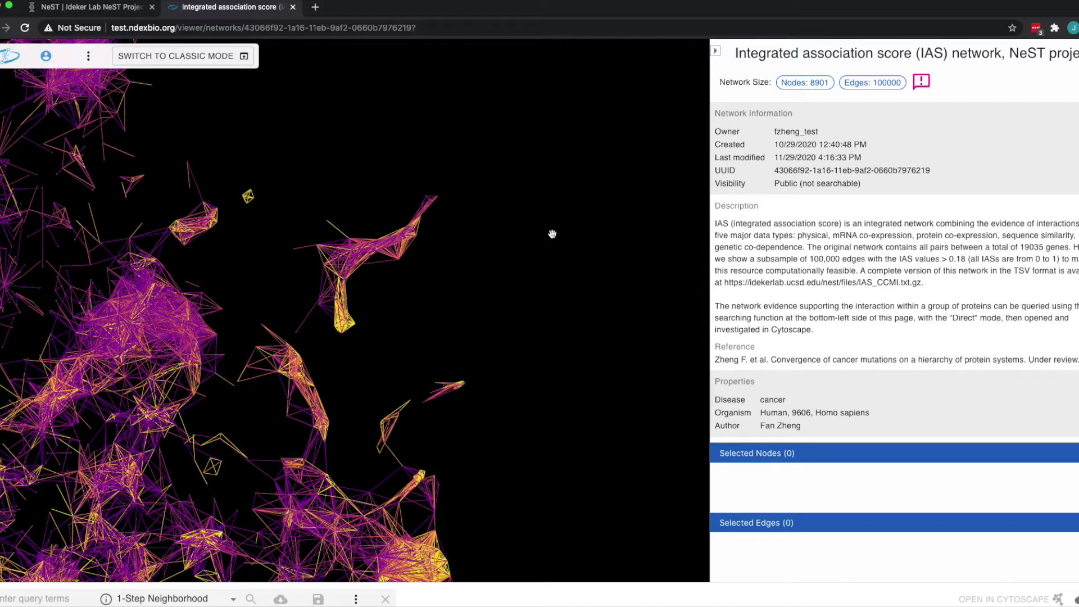
{"action": "scroll", "coordinate": [551, 234], "scroll_direction": "up", "scroll_amount": 3}
{"action": "scroll", "coordinate": [551, 337], "scroll_direction": "up", "scroll_amount": 4}
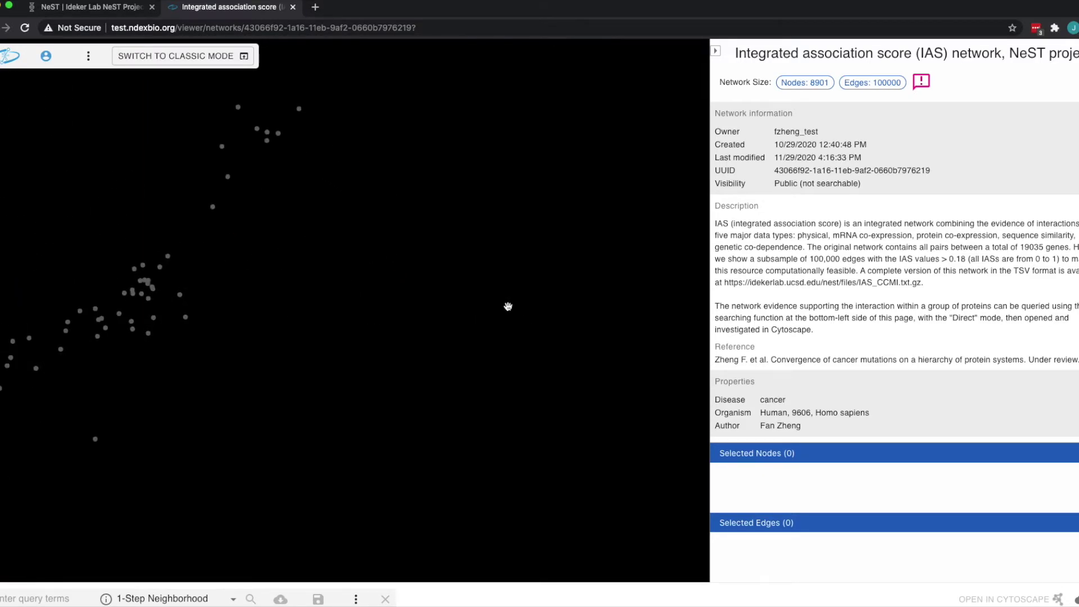
{"action": "left_click_drag", "start_coordinate": [404, 256], "coordinate": [628, 364]}
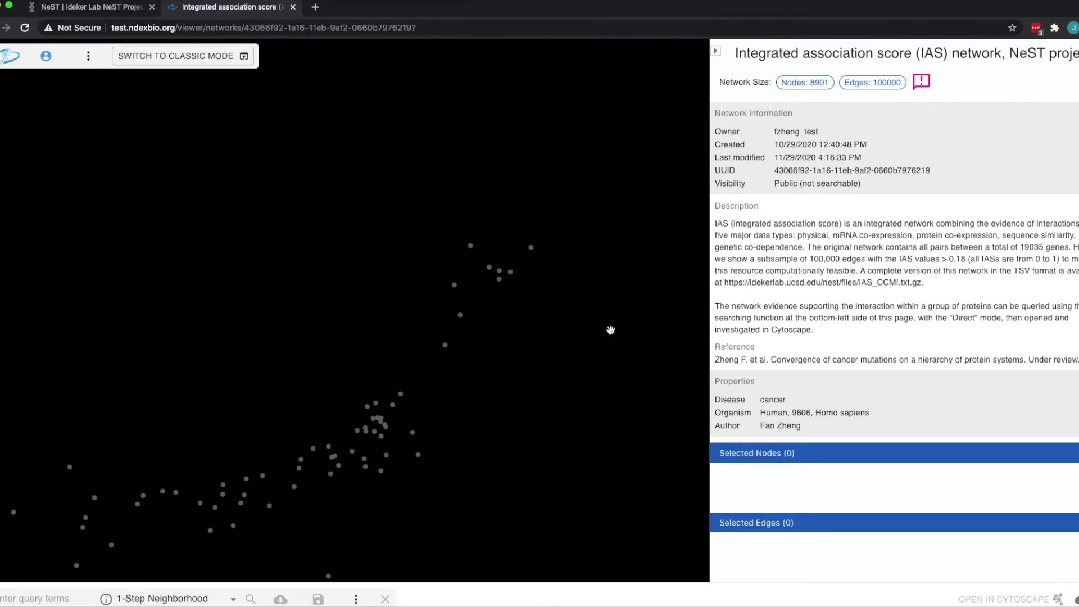
{"action": "scroll", "coordinate": [610, 330], "scroll_direction": "up", "scroll_amount": 5}
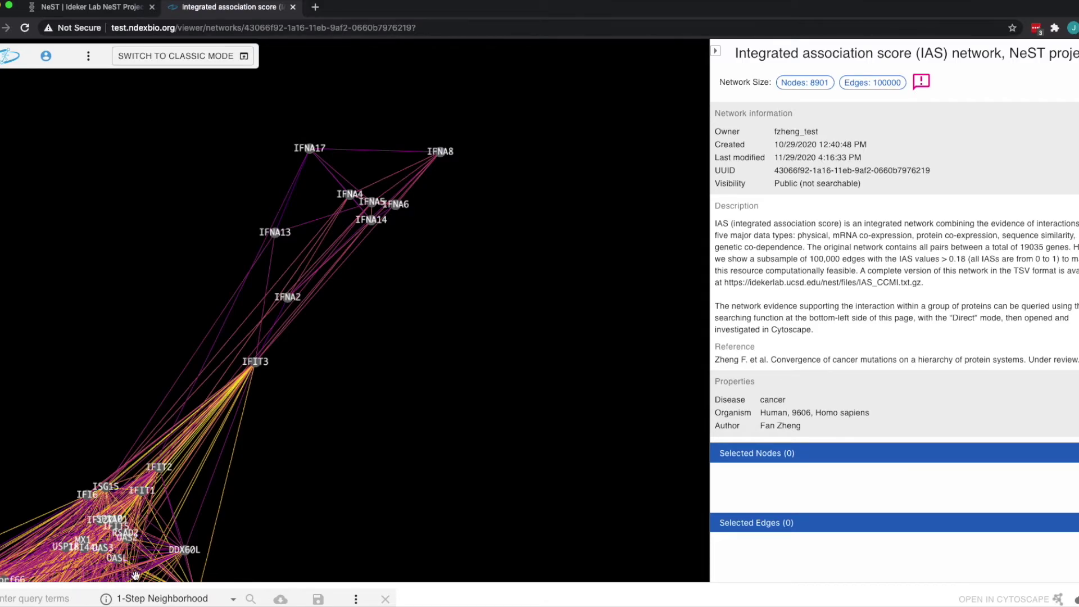
Run a 1-step neighborhood query for 'ifna4 ifna5' and widen the network information panel.
{"action": "type", "text": "ifna4"}
{"action": "type", "text": " ifna"}
{"action": "type", "text": "5"}
{"action": "left_click", "coordinate": [251, 600]}
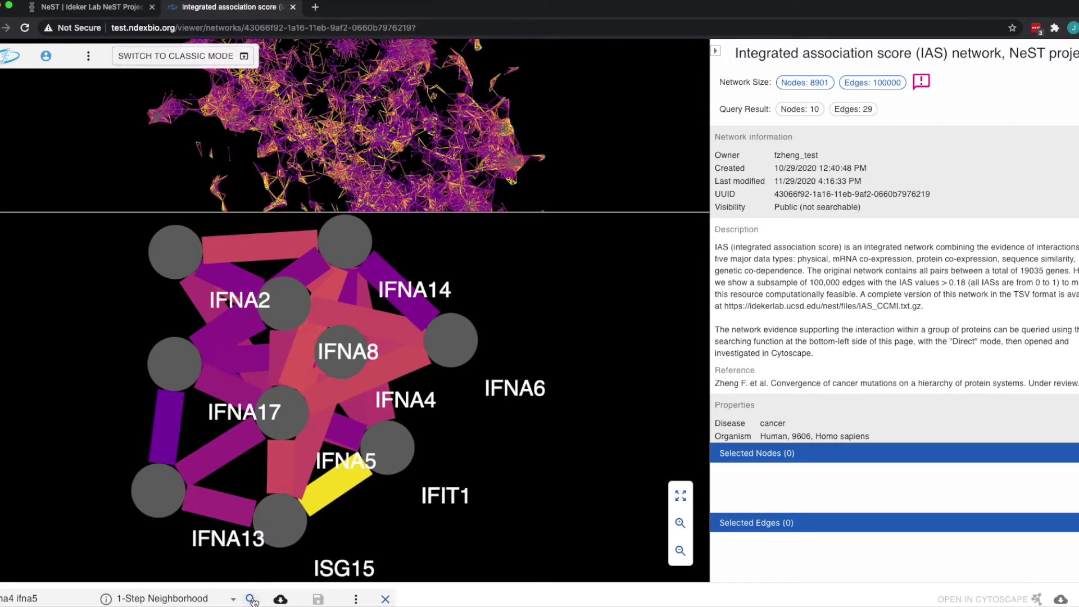
{"action": "scroll", "coordinate": [445, 535], "scroll_direction": "down", "scroll_amount": 3}
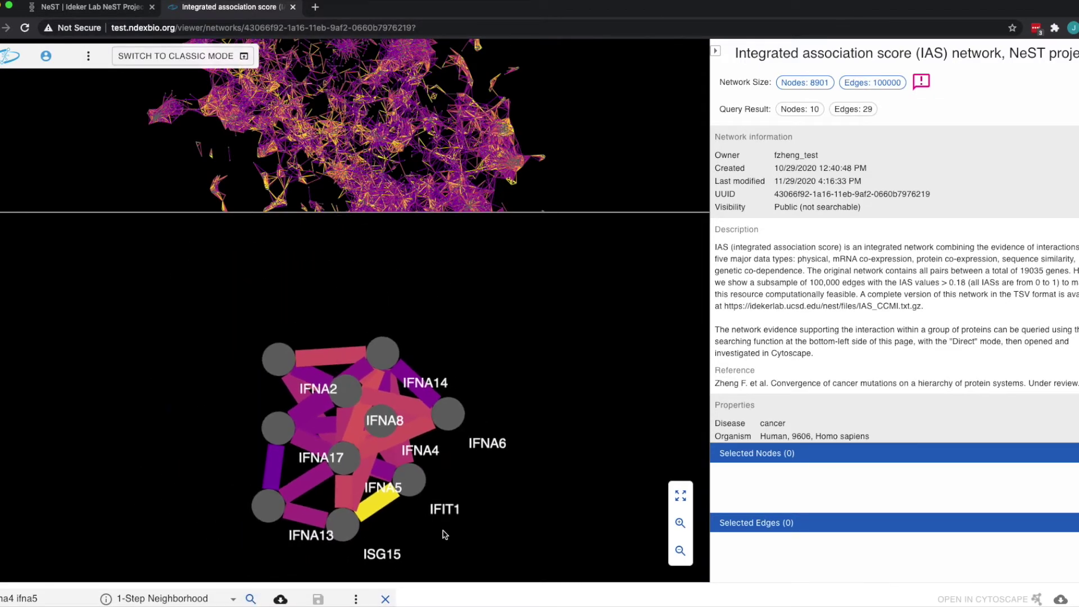
{"action": "left_click_drag", "start_coordinate": [712, 359], "coordinate": [555, 359]}
{"action": "left_click_drag", "start_coordinate": [451, 474], "coordinate": [340, 426]}
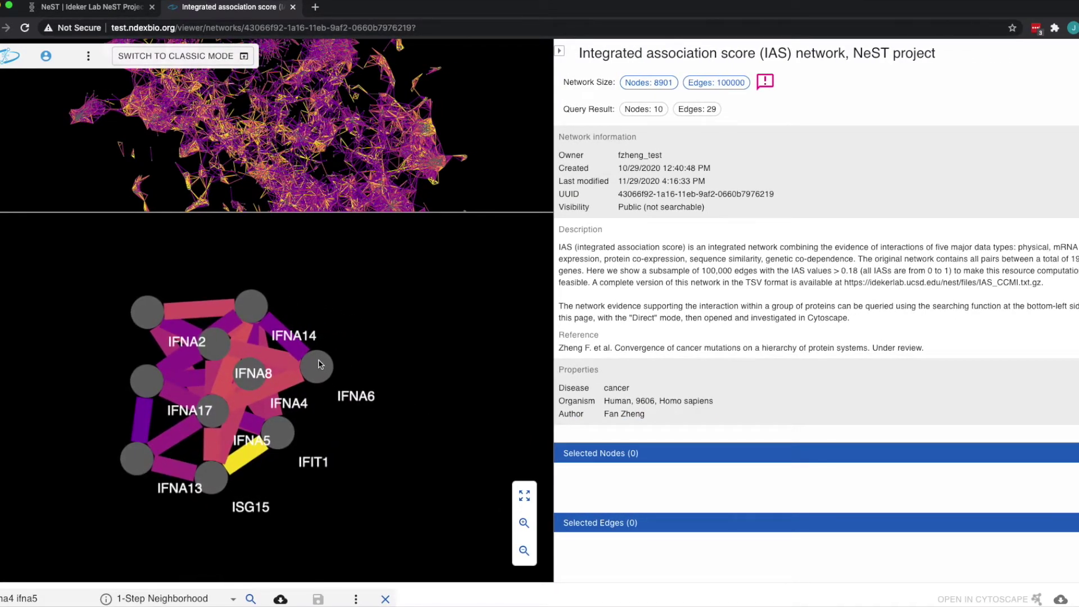
Inspect the IFNA6–IFNA14 and IFIT1–ISG15 edges and the IFNA2 node, then box-select several nodes.
{"action": "left_click", "coordinate": [295, 349]}
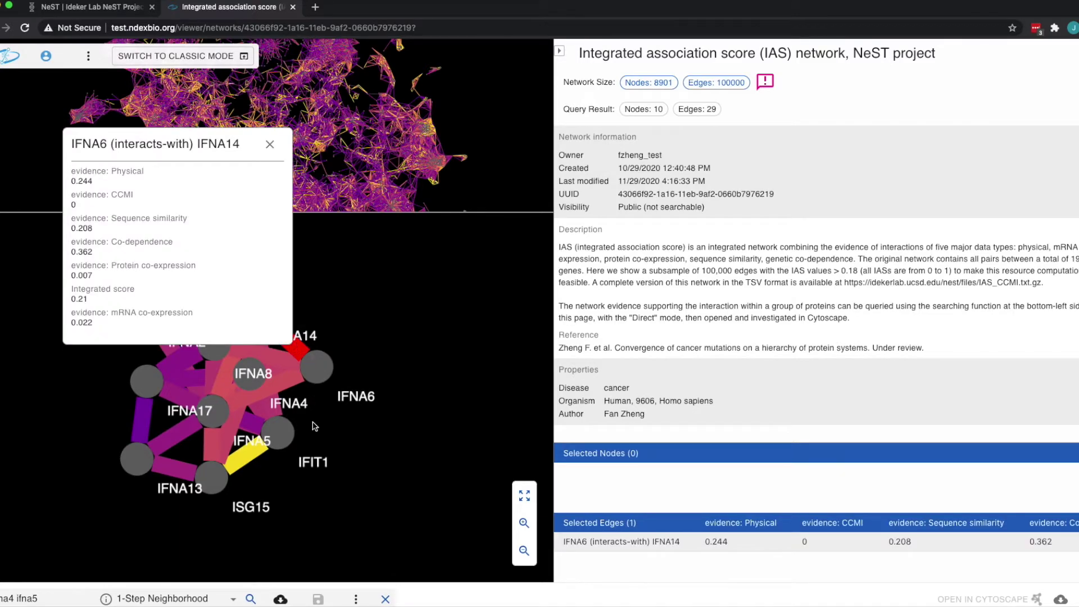
{"action": "left_click", "coordinate": [247, 460]}
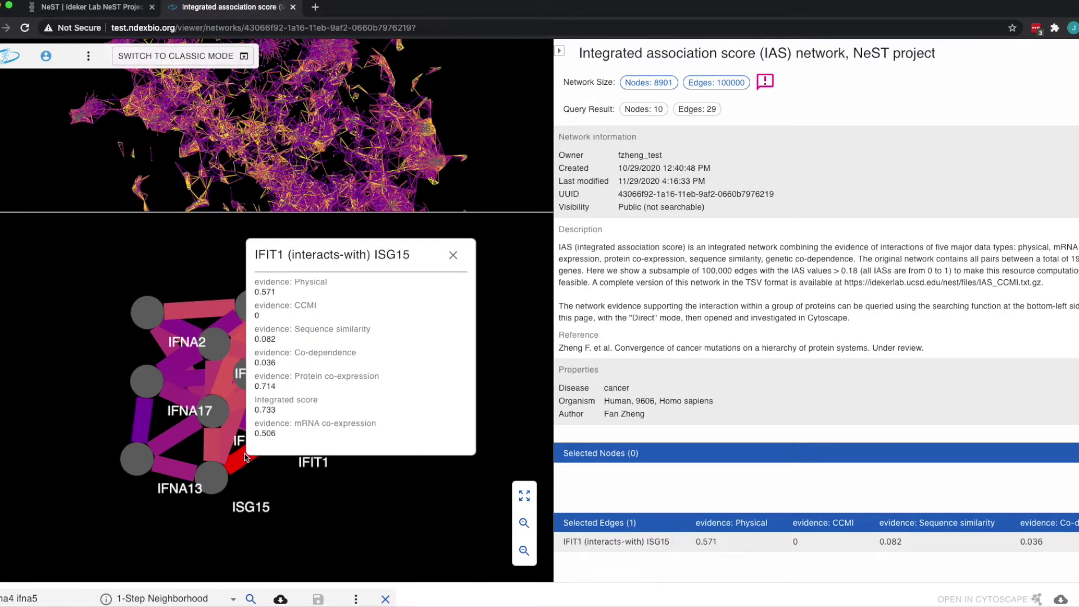
{"action": "left_click", "coordinate": [148, 312]}
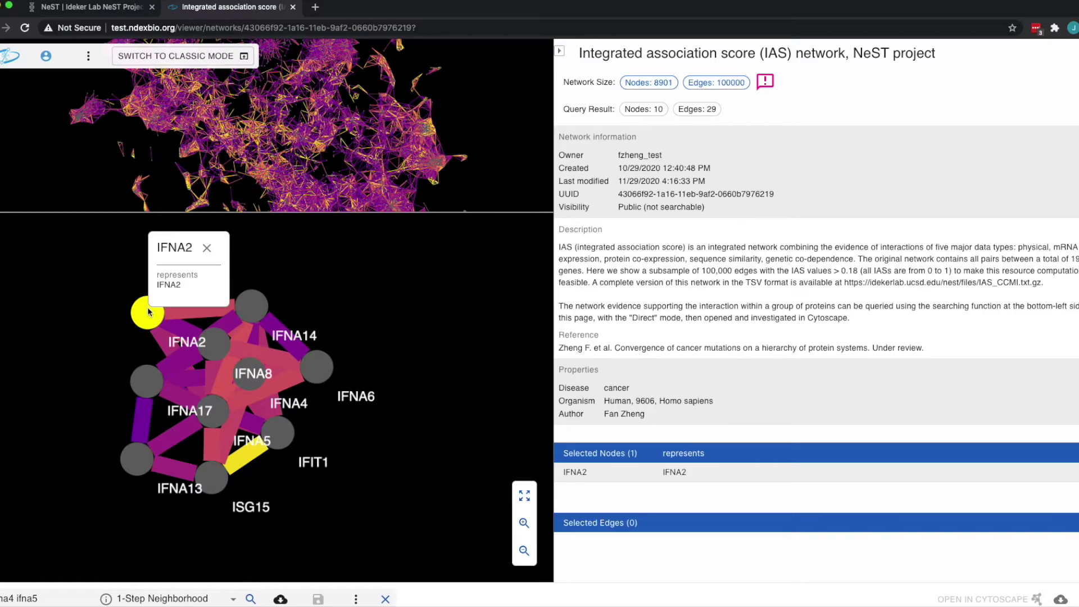
{"action": "left_click", "coordinate": [399, 325]}
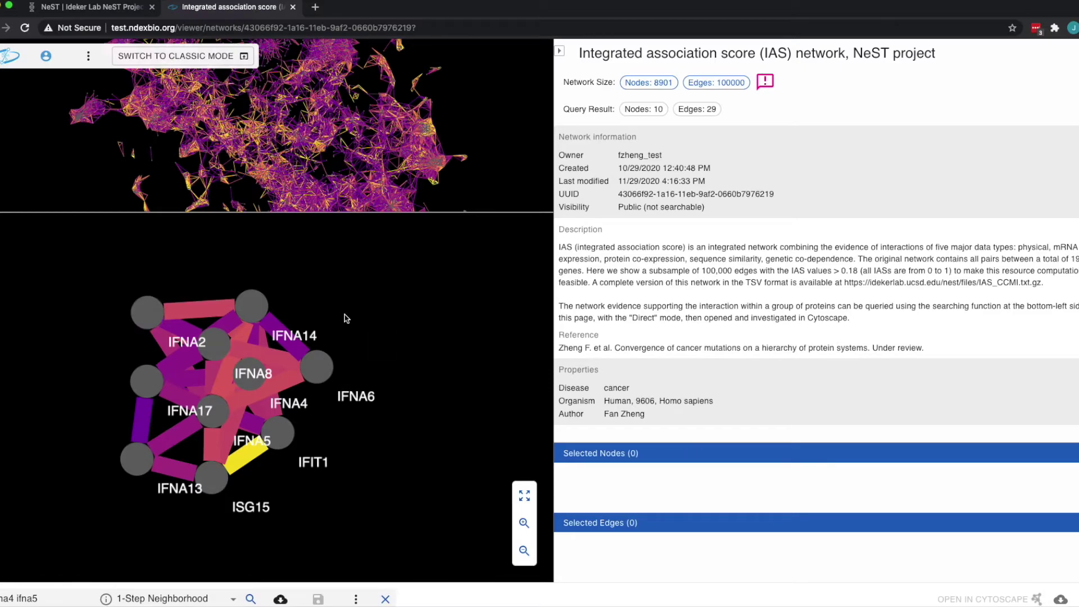
{"action": "left_click_drag", "start_coordinate": [194, 263], "coordinate": [354, 510]}
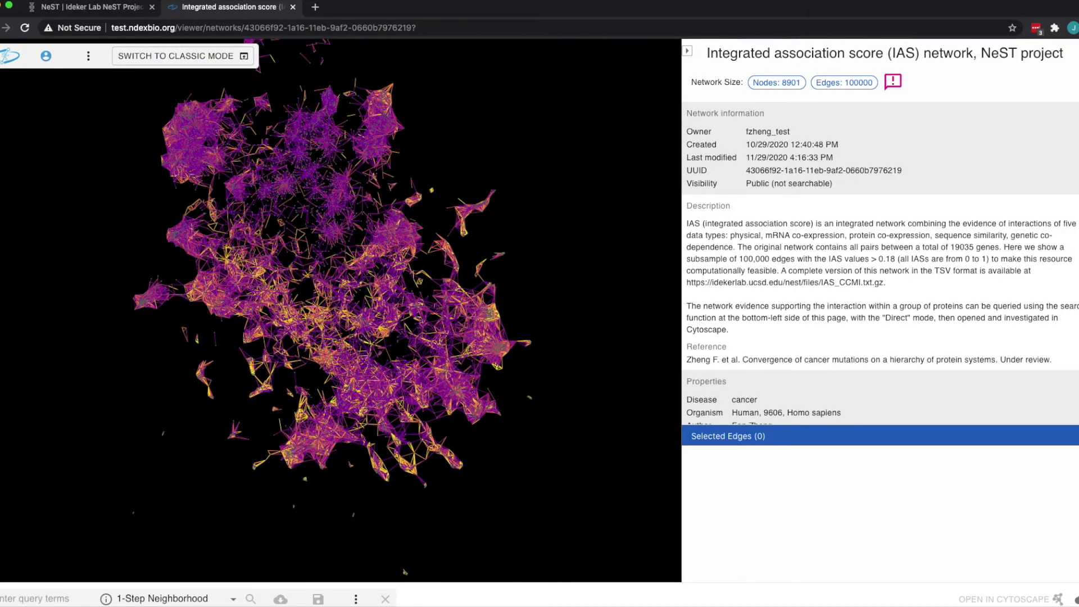
Collapse the Network information section and toggle the Description section closed and open again.
{"action": "left_click", "coordinate": [726, 113]}
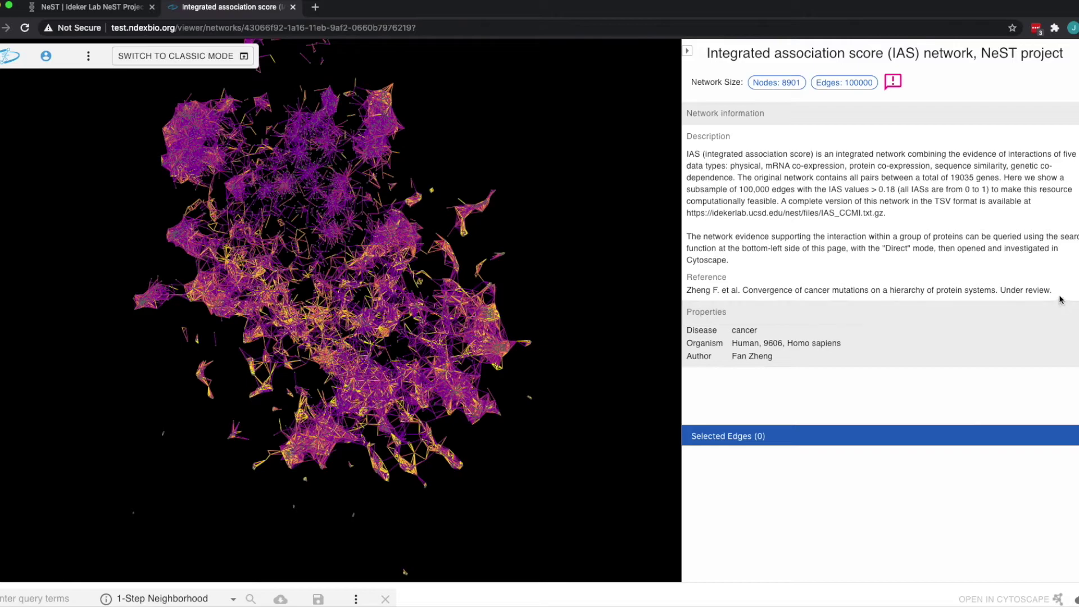
{"action": "scroll", "coordinate": [1051, 279], "scroll_direction": "down", "scroll_amount": 1}
{"action": "scroll", "coordinate": [1050, 281], "scroll_direction": "up", "scroll_amount": 1}
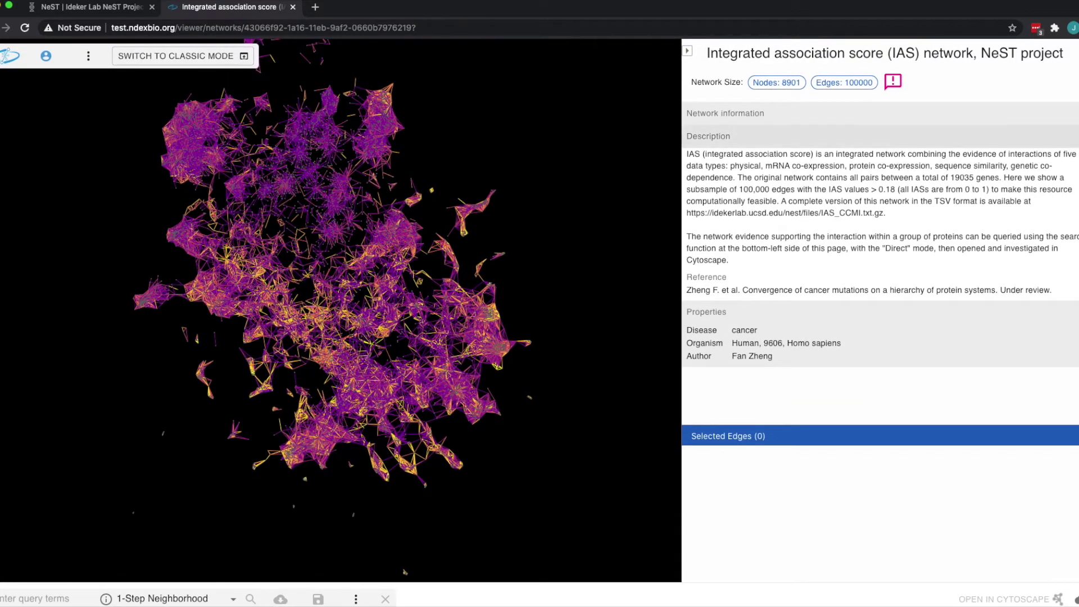
{"action": "left_click", "coordinate": [725, 136]}
{"action": "left_click", "coordinate": [725, 136]}
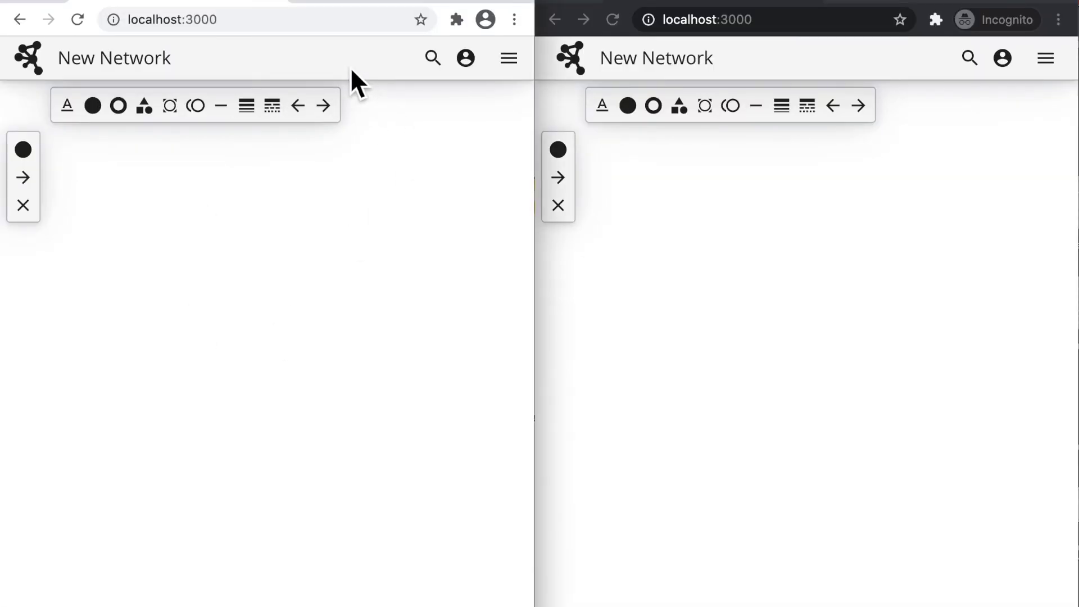
Add four nodes, placing them at the upper middle, left of it, lower left and lower middle.
{"action": "left_click", "coordinate": [27, 152]}
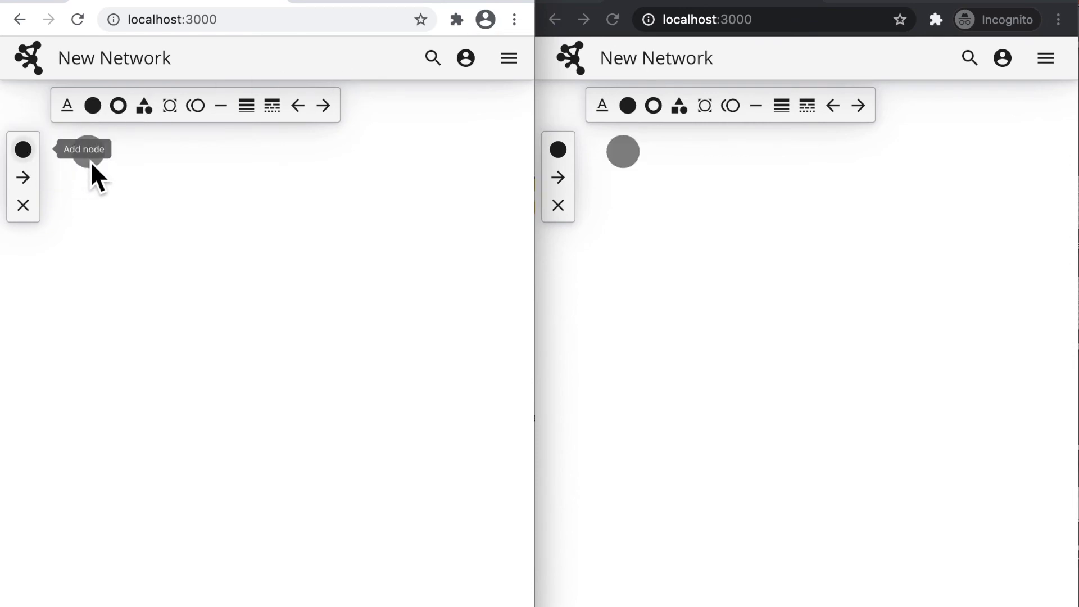
{"action": "left_click_drag", "start_coordinate": [90, 160], "coordinate": [327, 237]}
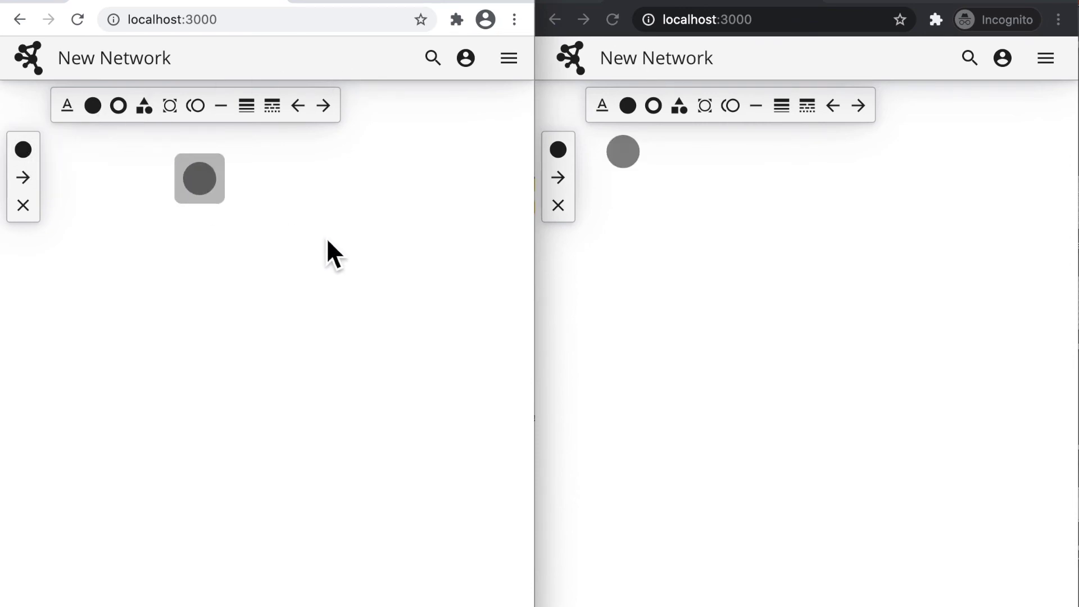
{"action": "left_click", "coordinate": [31, 150]}
{"action": "left_click_drag", "start_coordinate": [103, 193], "coordinate": [173, 231]}
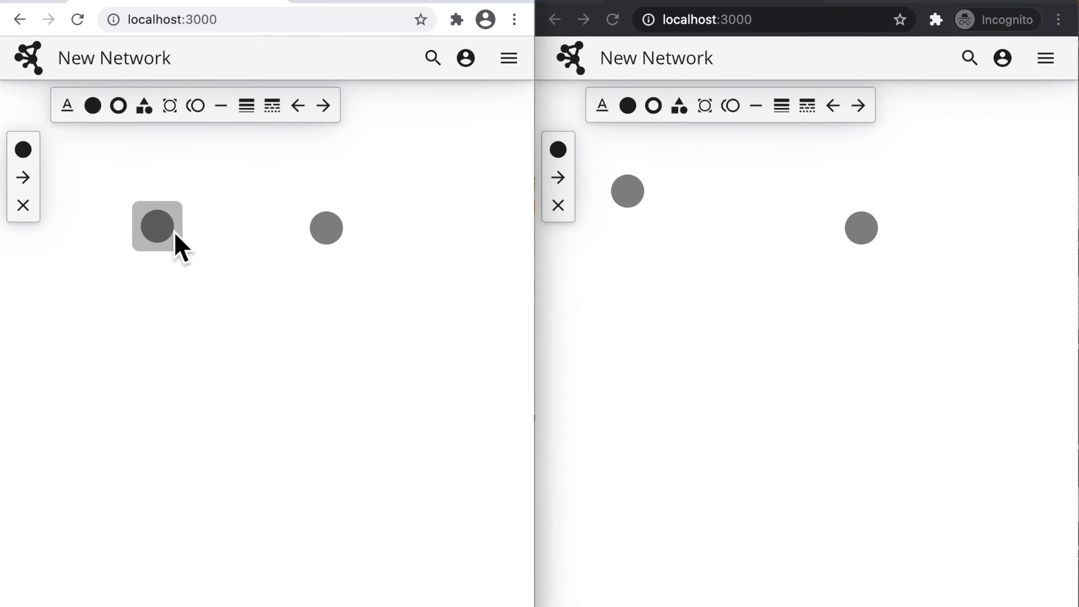
{"action": "left_click", "coordinate": [27, 150]}
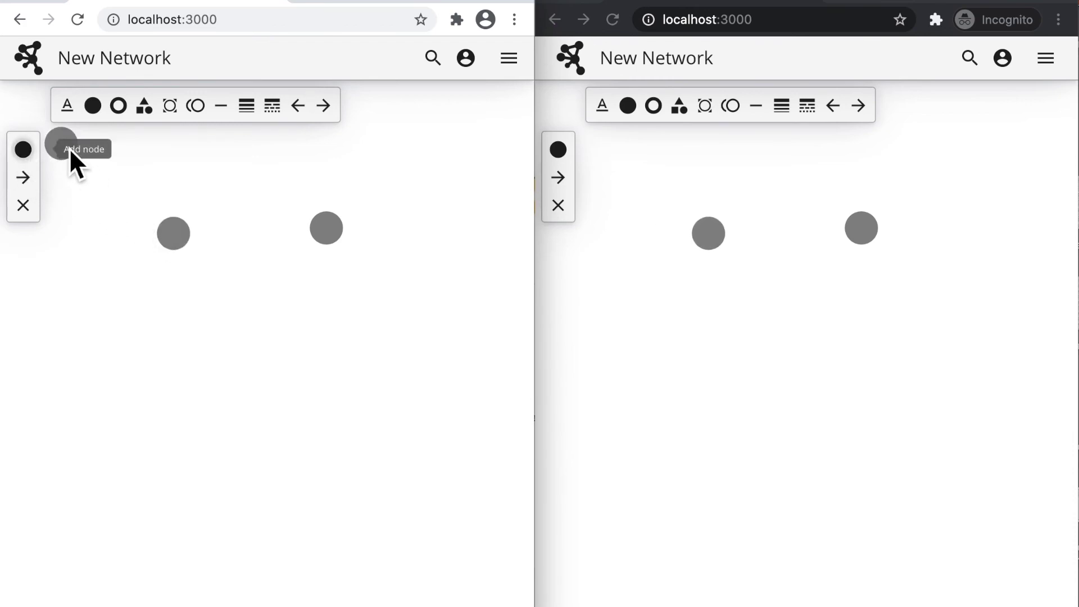
{"action": "left_click_drag", "start_coordinate": [94, 235], "coordinate": [155, 407]}
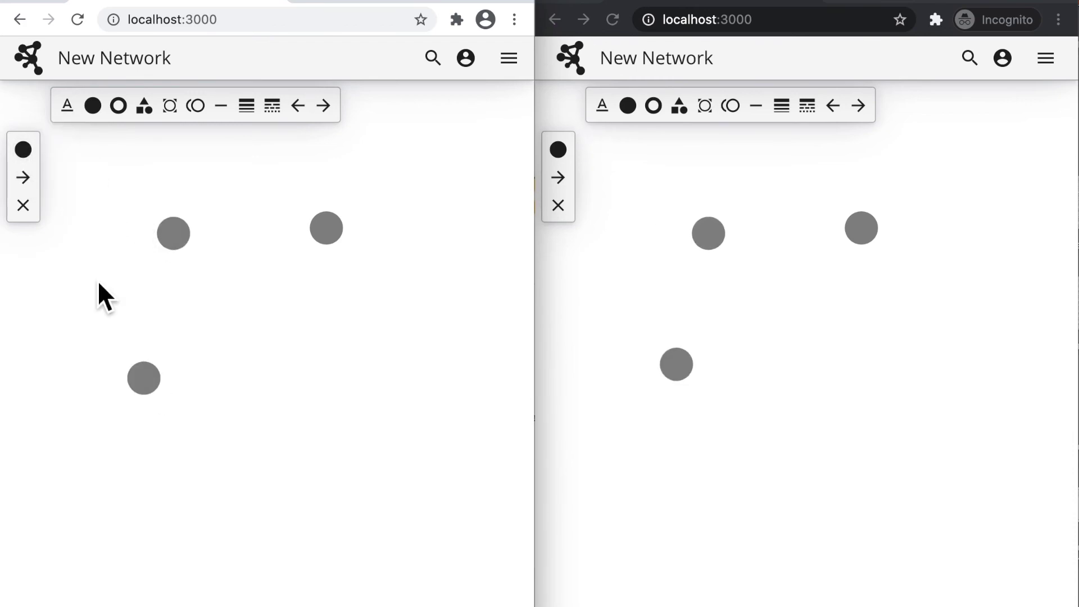
{"action": "left_click", "coordinate": [23, 149]}
{"action": "left_click_drag", "start_coordinate": [119, 158], "coordinate": [263, 422]}
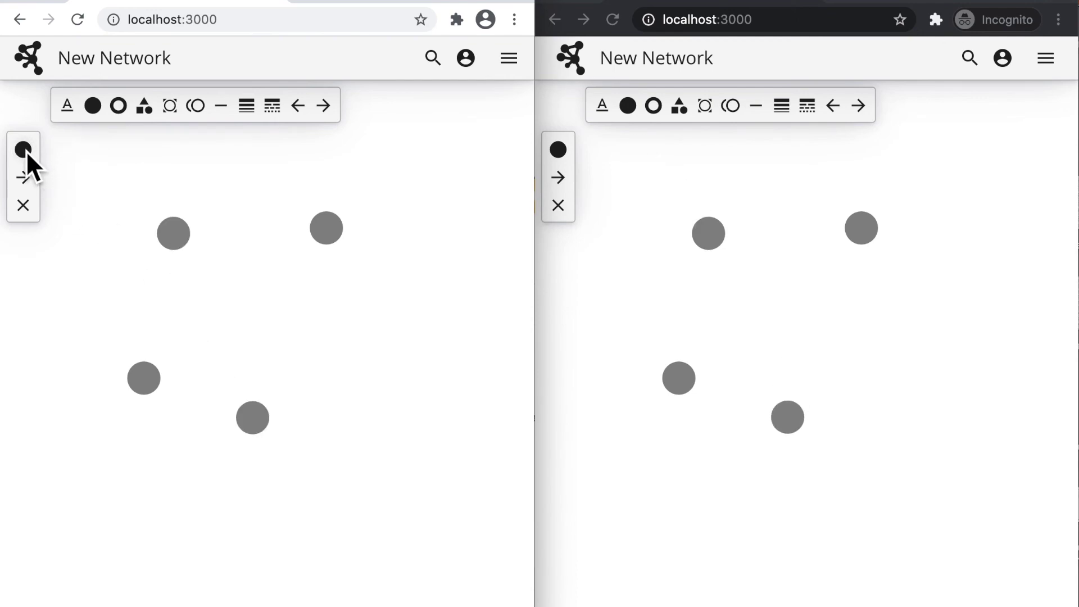